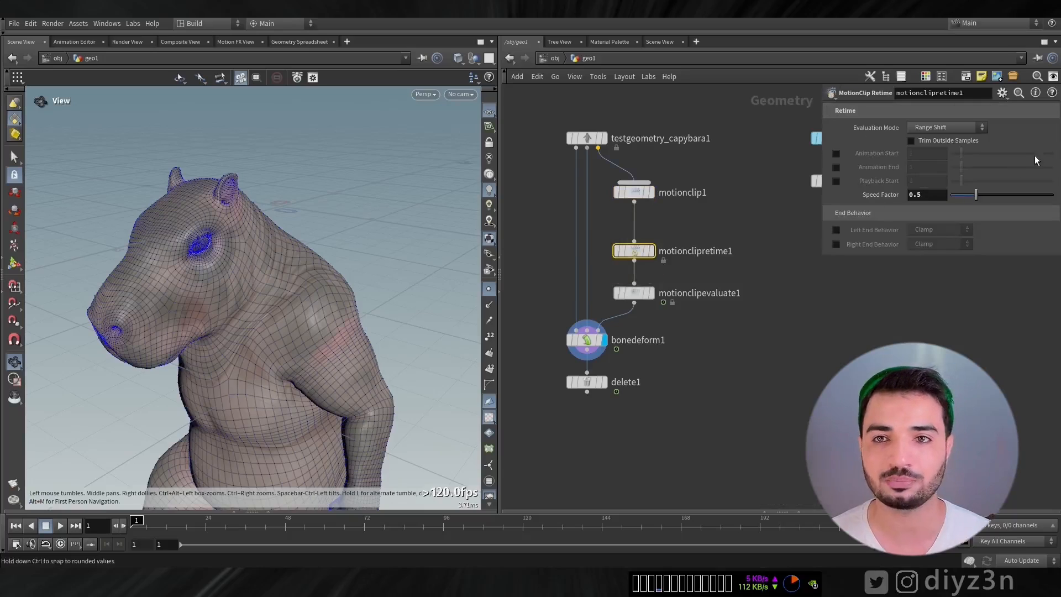
Inspect motionclipevaluate1's settings, display the isolated capybara head from delete1 and scrub its opening frames.
click(640, 295)
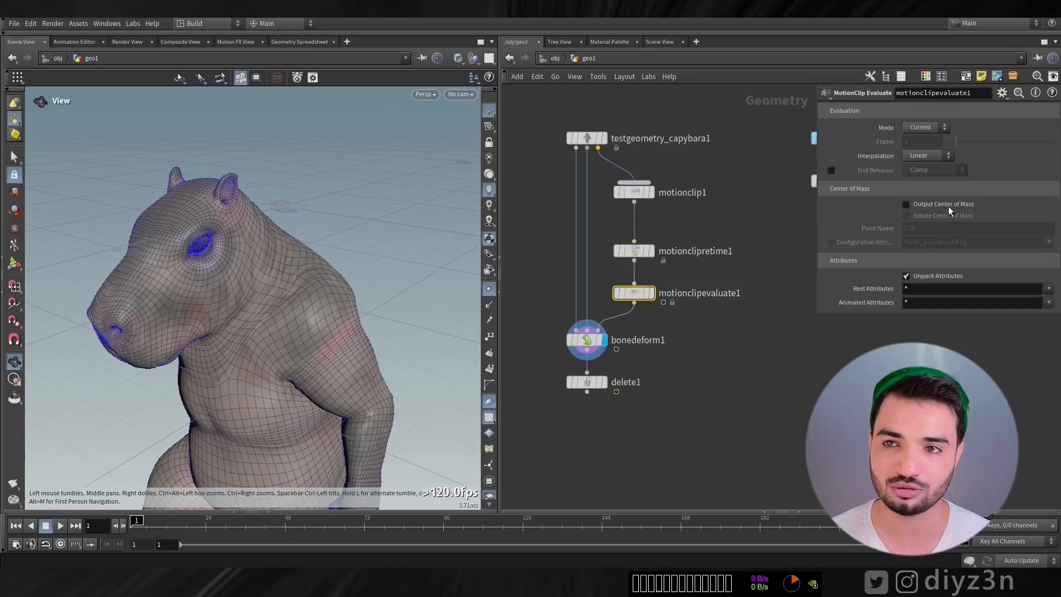
click(605, 382)
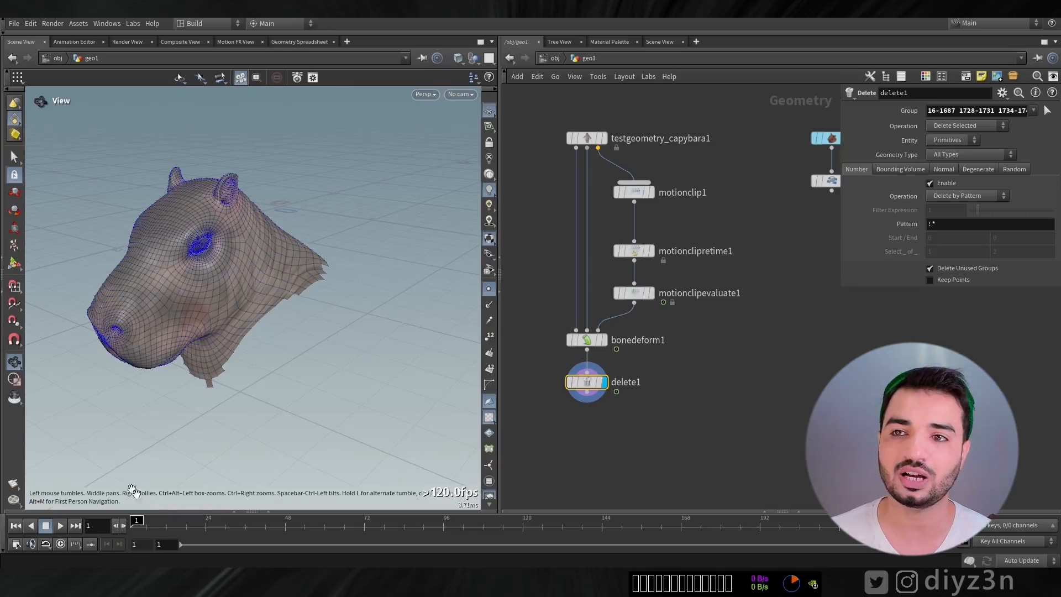
drag(137, 523, 109, 521)
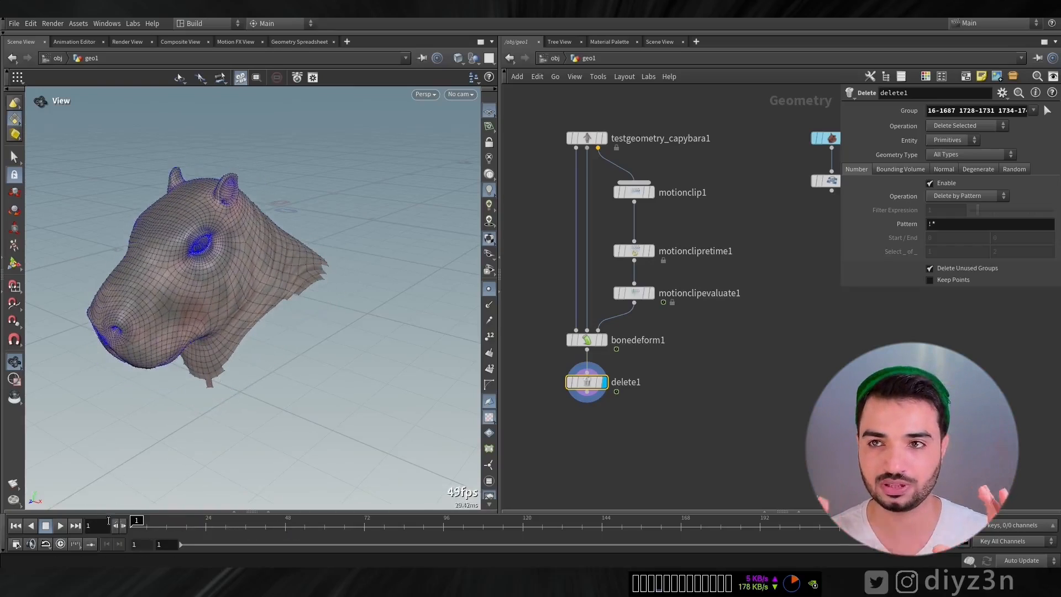
Reposition the pig head nodes and display testgeometry_pighead1 with delete1 shown as a template.
drag(794, 125, 840, 188)
click(812, 176)
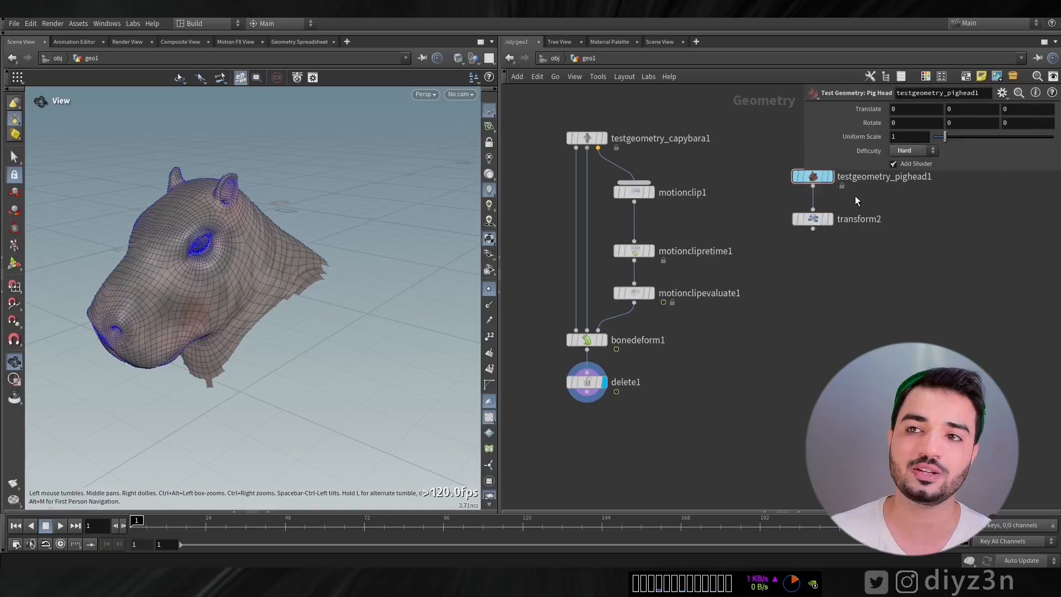
click(830, 176)
click(600, 382)
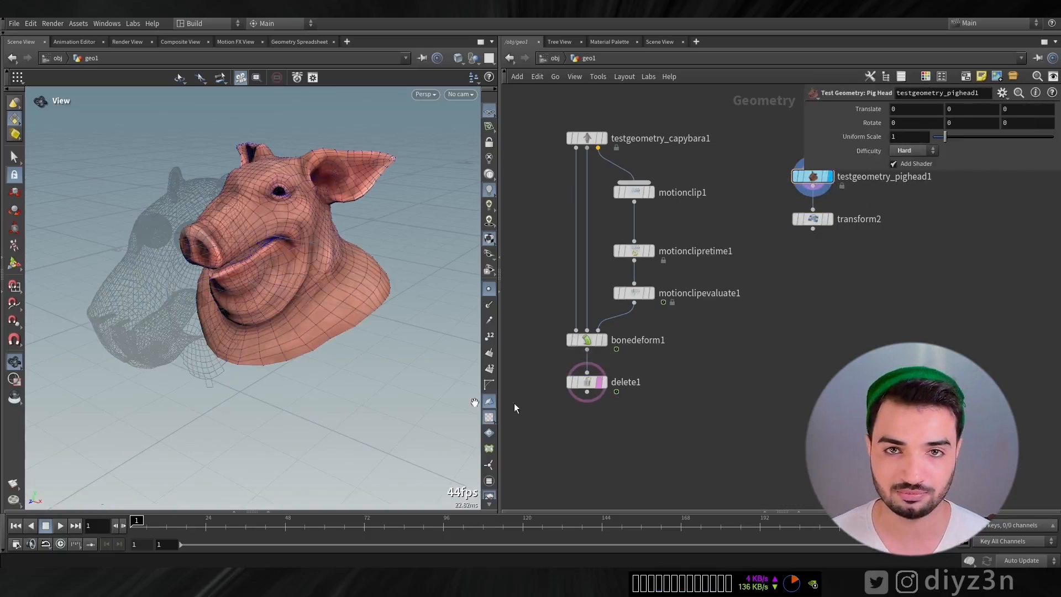
drag(309, 271, 188, 235)
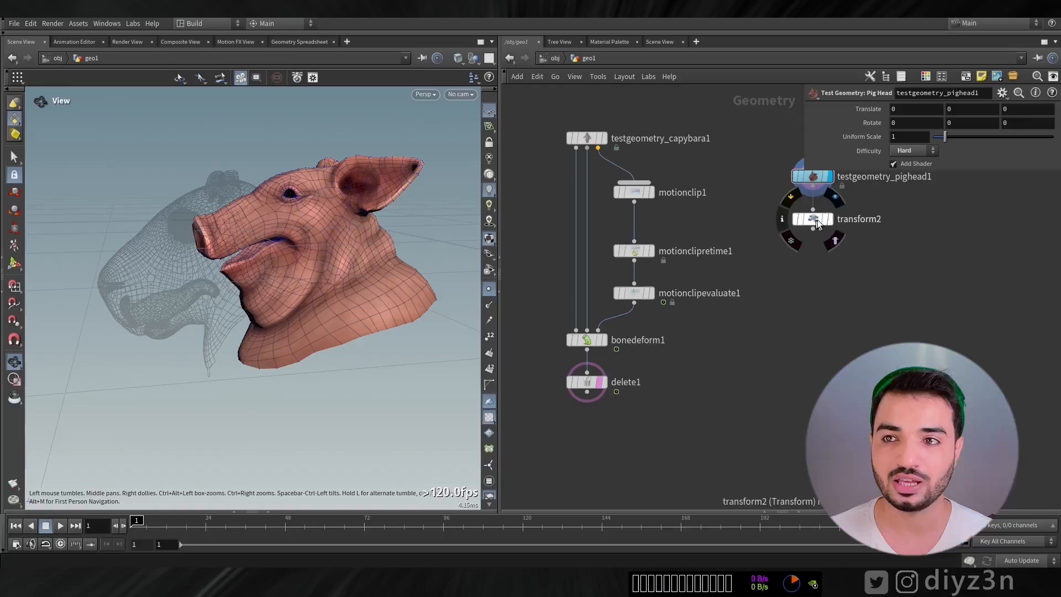
Compare the pig head from transform2 with the capybara head from delete1 by displaying each in turn.
click(835, 198)
drag(247, 261, 257, 276)
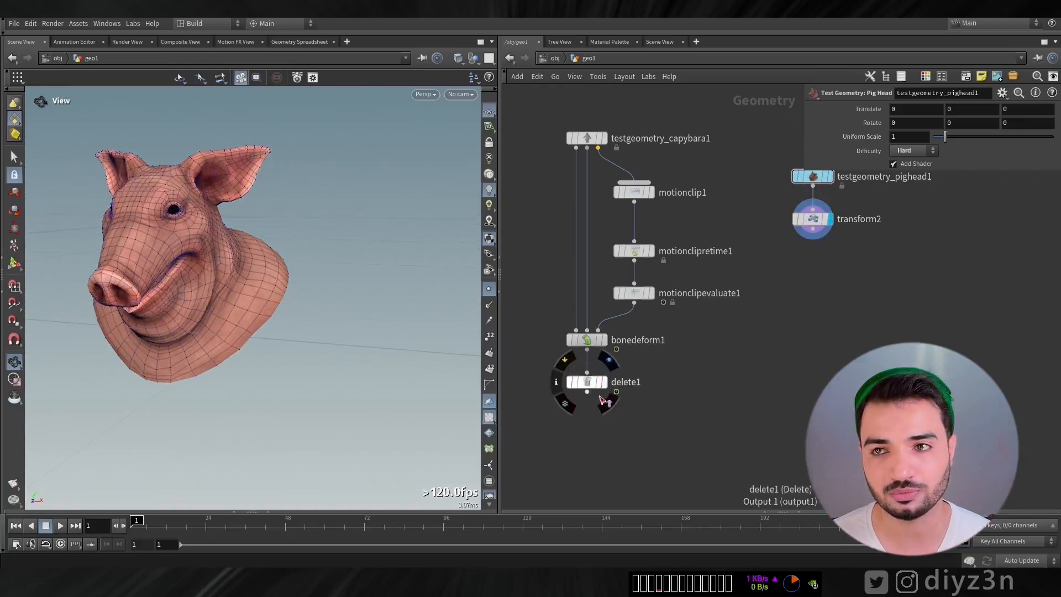
click(607, 409)
Try merging delete1 and transform2 to check how the two heads overlap, and delete the merge node.
key(Tab)
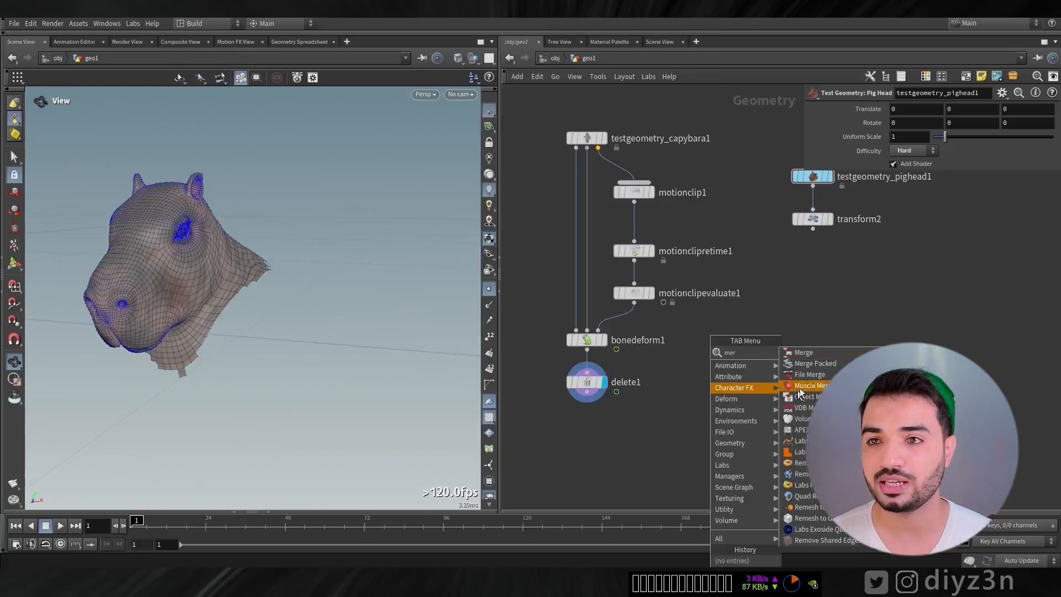
click(807, 384)
click(785, 430)
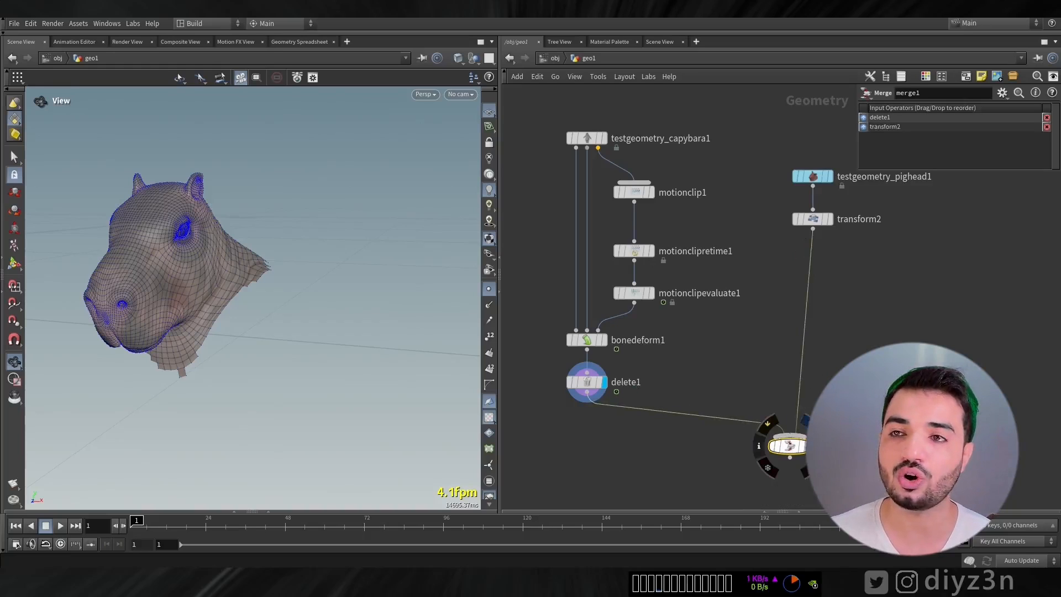
click(804, 421)
drag(184, 255, 160, 246)
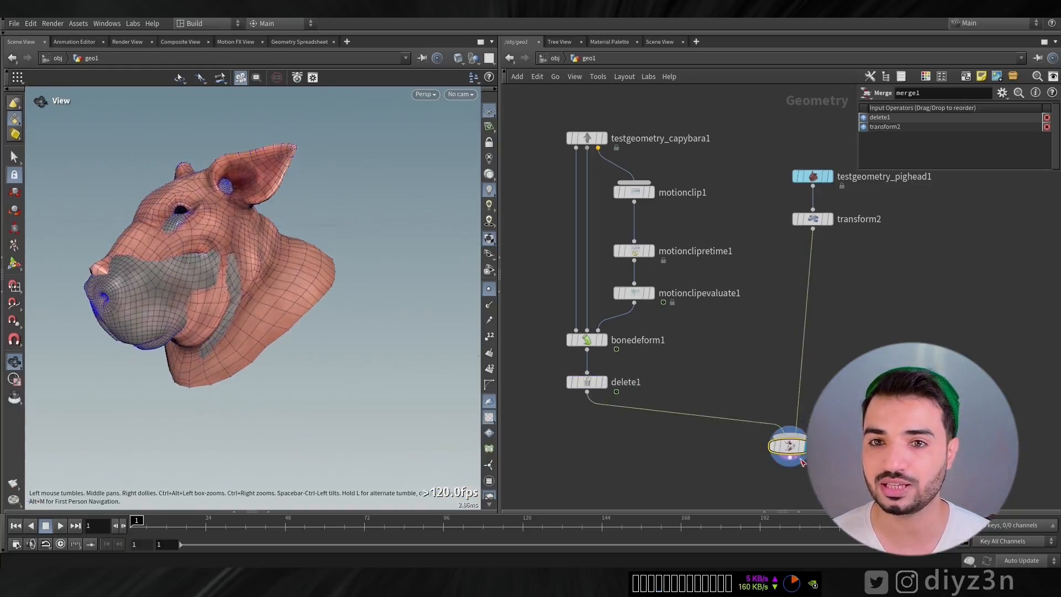
key(Delete)
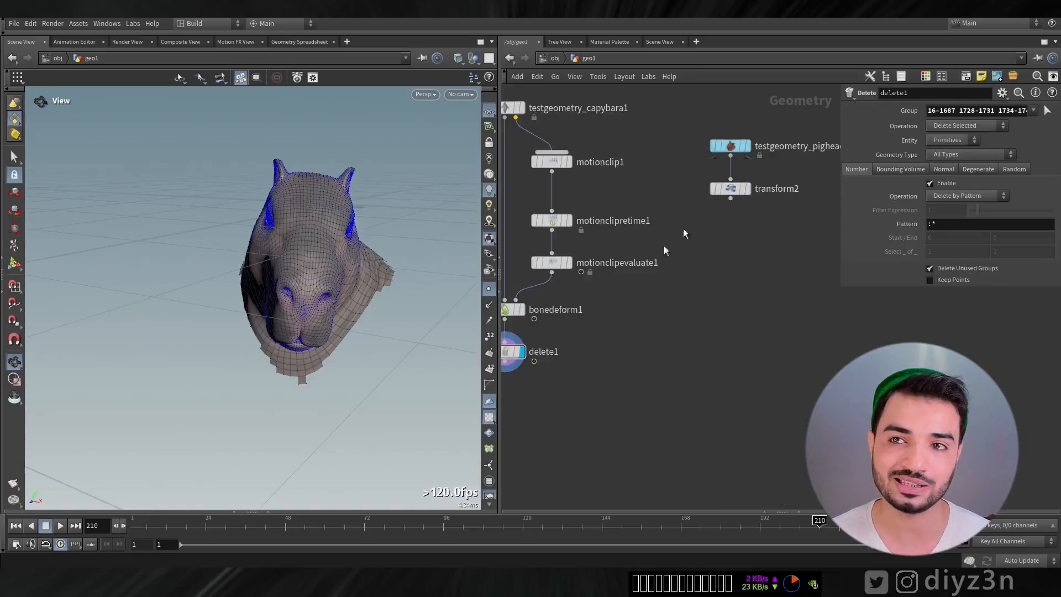
Scrub through the capybara head's animation and display the pig head from transform2.
drag(319, 532, 744, 531)
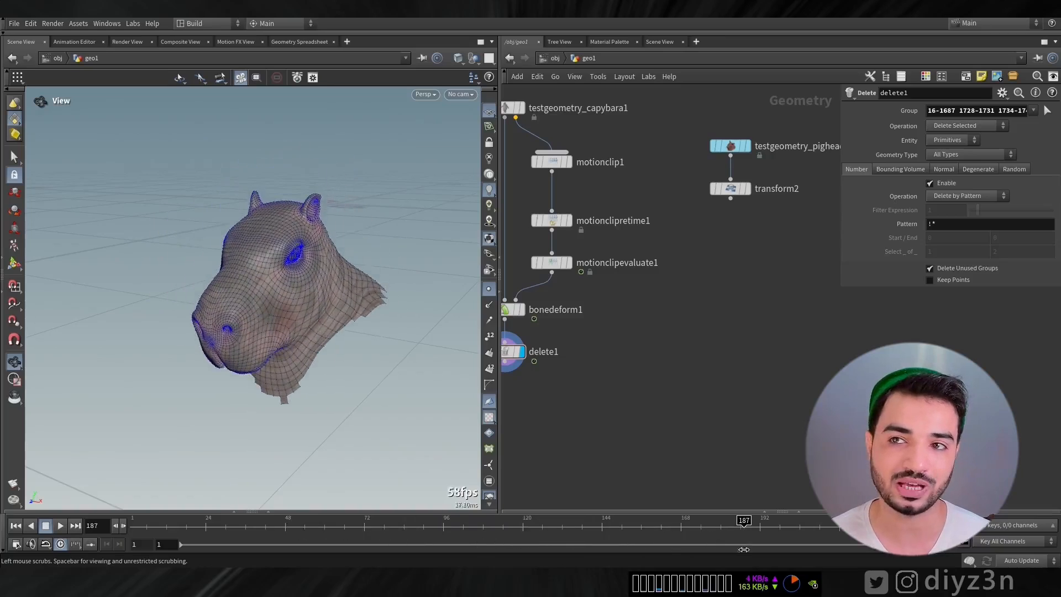
drag(241, 305, 276, 301)
click(748, 188)
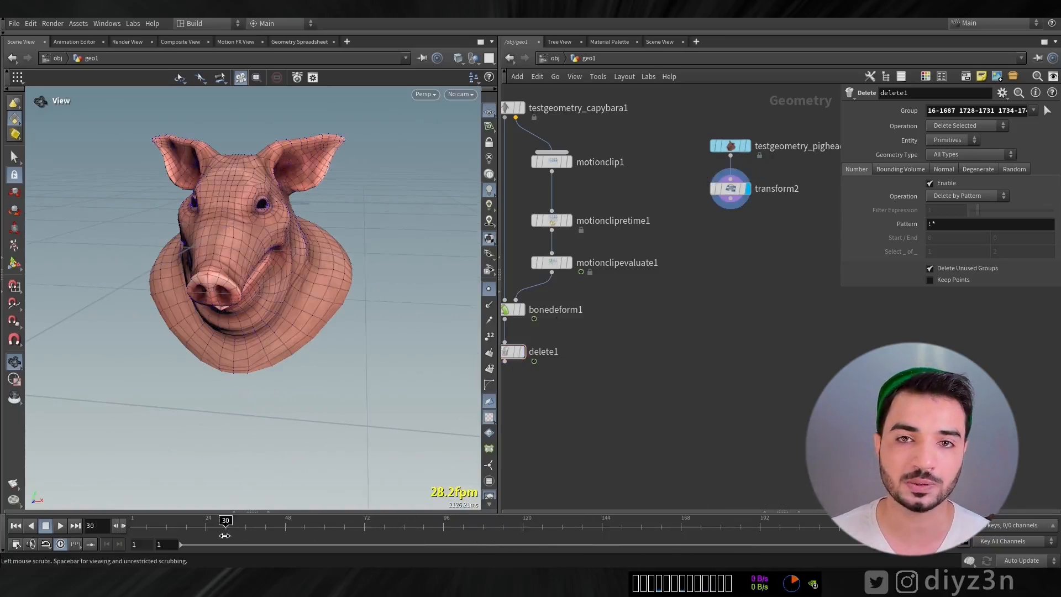
Add a Point Deform node and connect transform2 as its mesh to deform.
key(Tab)
text(def)
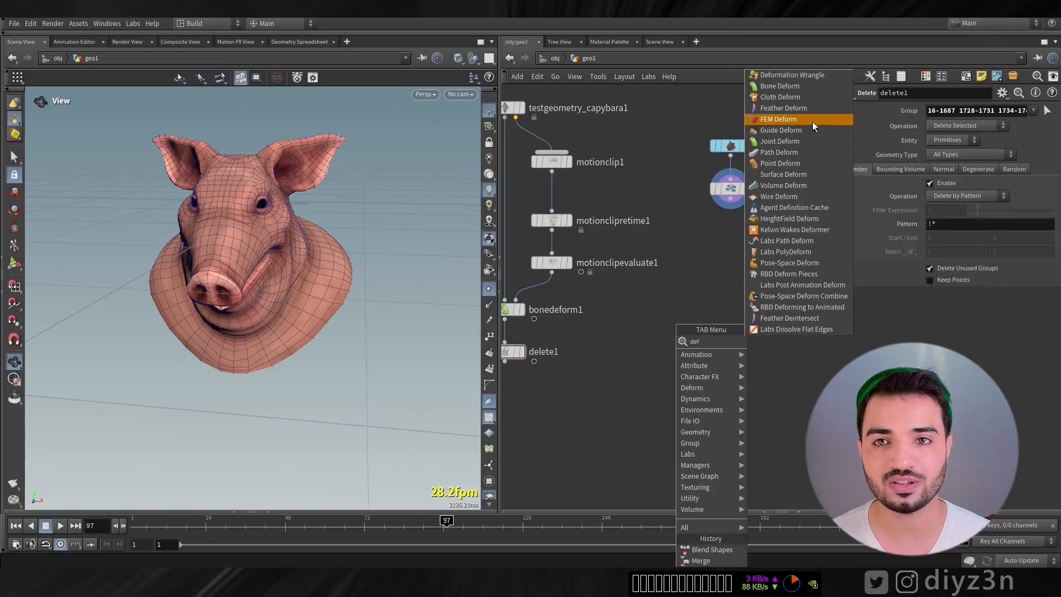
click(796, 163)
click(740, 269)
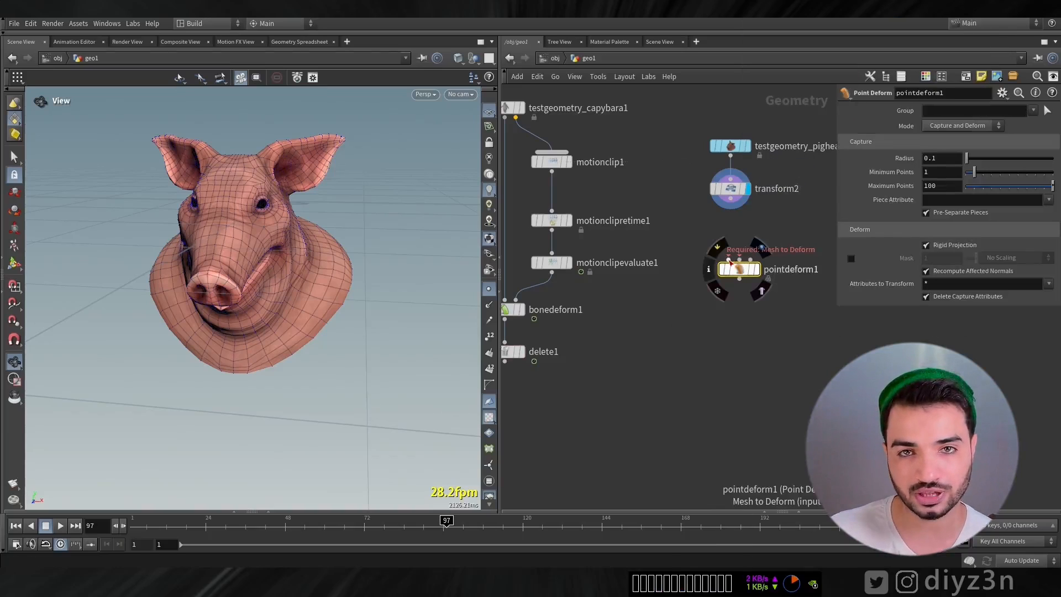
click(729, 258)
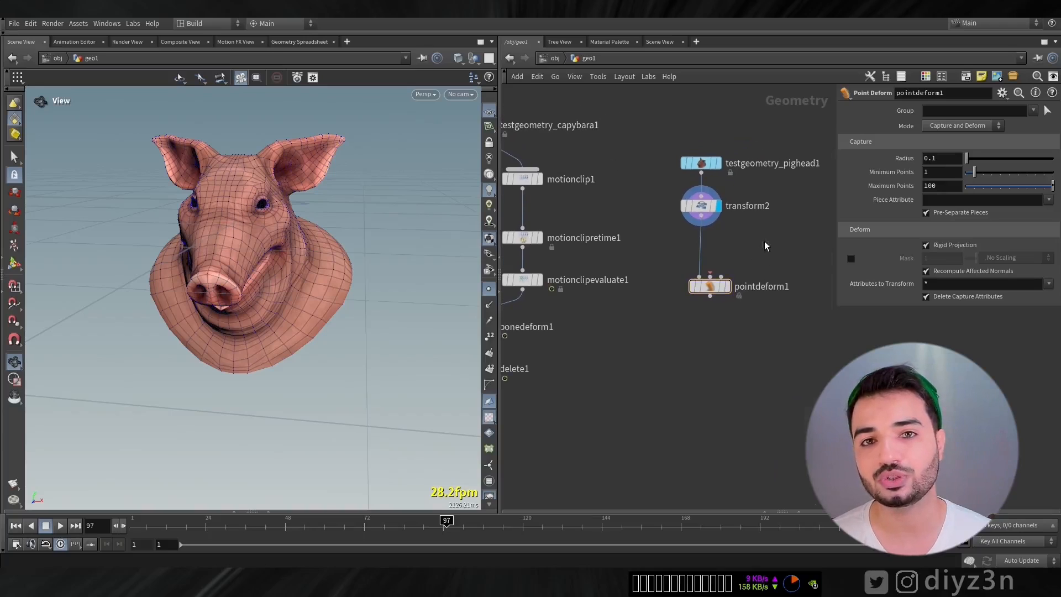
Add an Object Merge node and connect it to the third input of pointdeform1.
key(Tab)
text(mer)
key(Down)
key(Down)
key(Down)
key(Down)
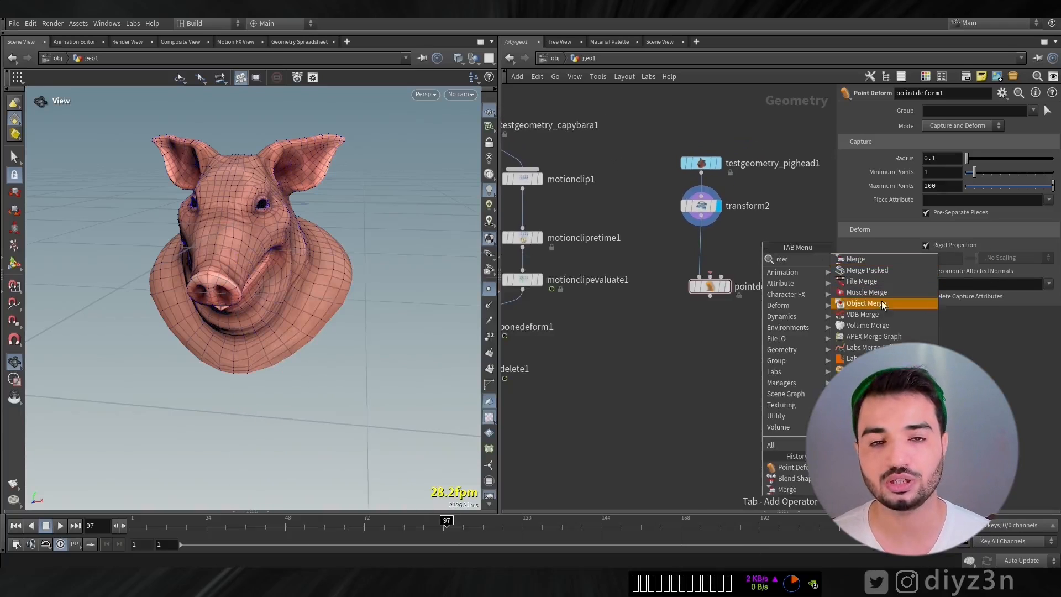
key(Return)
click(764, 228)
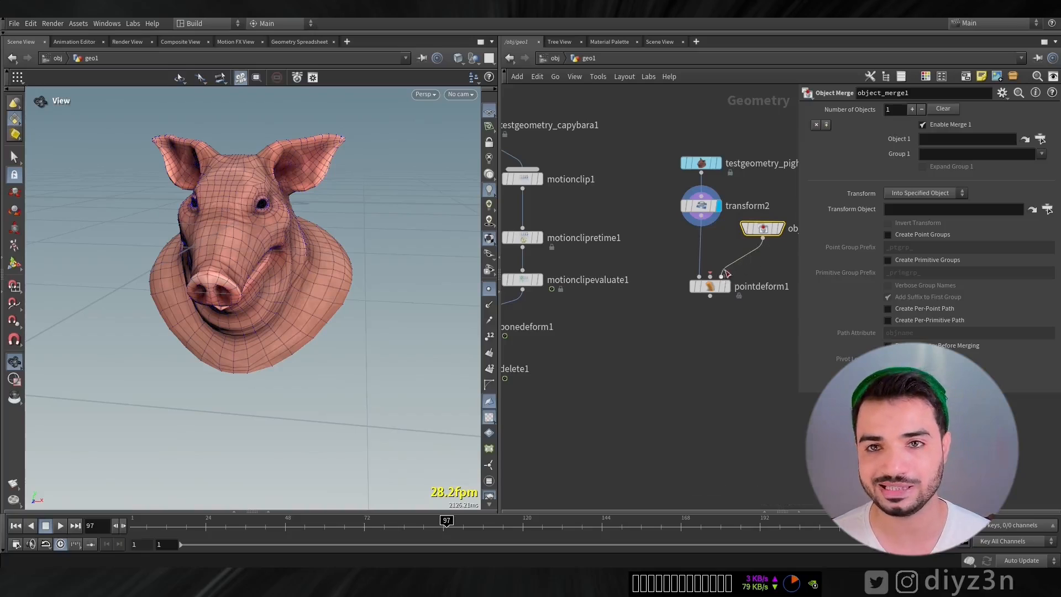
Set Object 1 of the Object Merge to ../delete1 and display the imported capybara head.
middle_drag(634, 326, 707, 283)
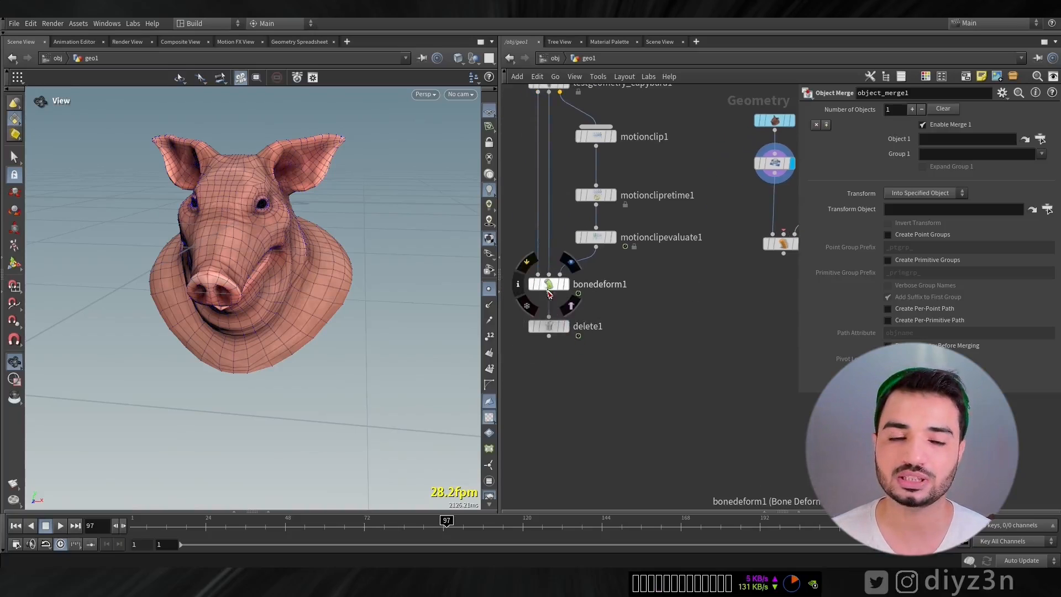
drag(939, 145, 943, 141)
middle_drag(738, 303, 620, 348)
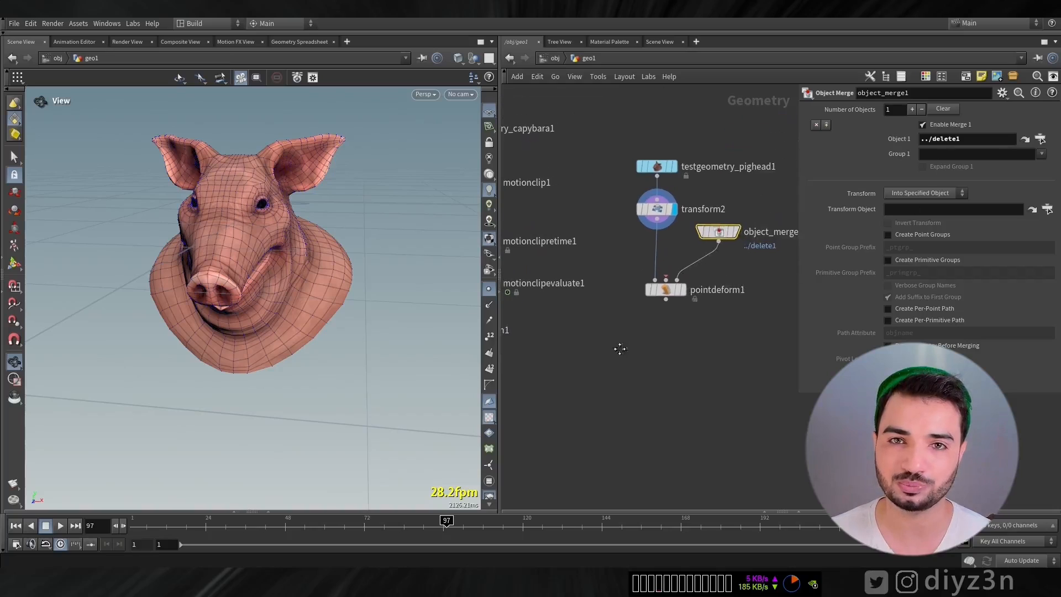
click(743, 212)
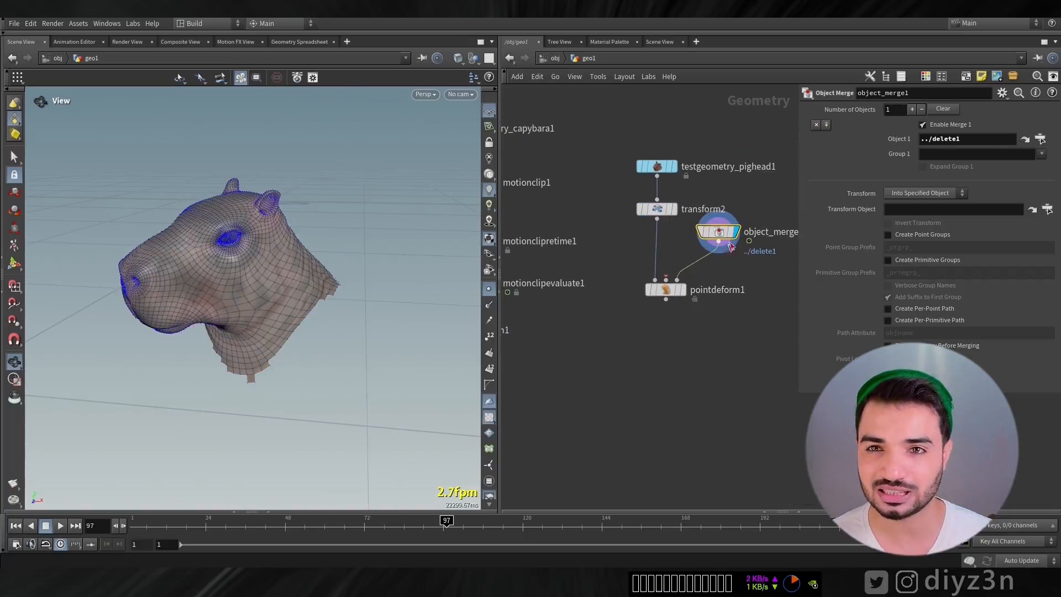
Make room beside object_merge1 and add a Time Shift node between it and pointdeform1's second input.
drag(727, 233, 775, 211)
key(Tab)
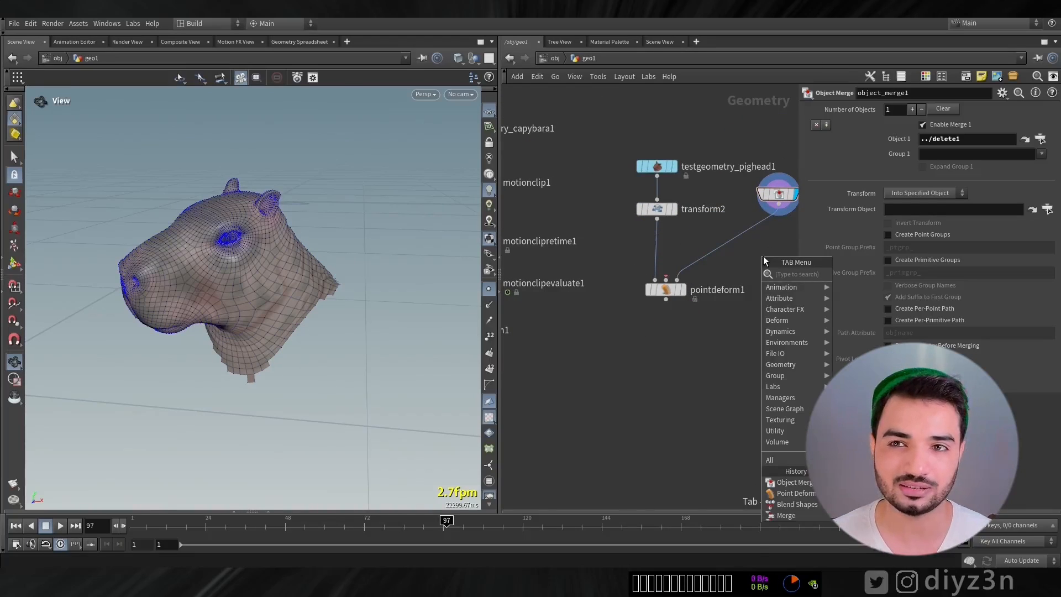
text(shr)
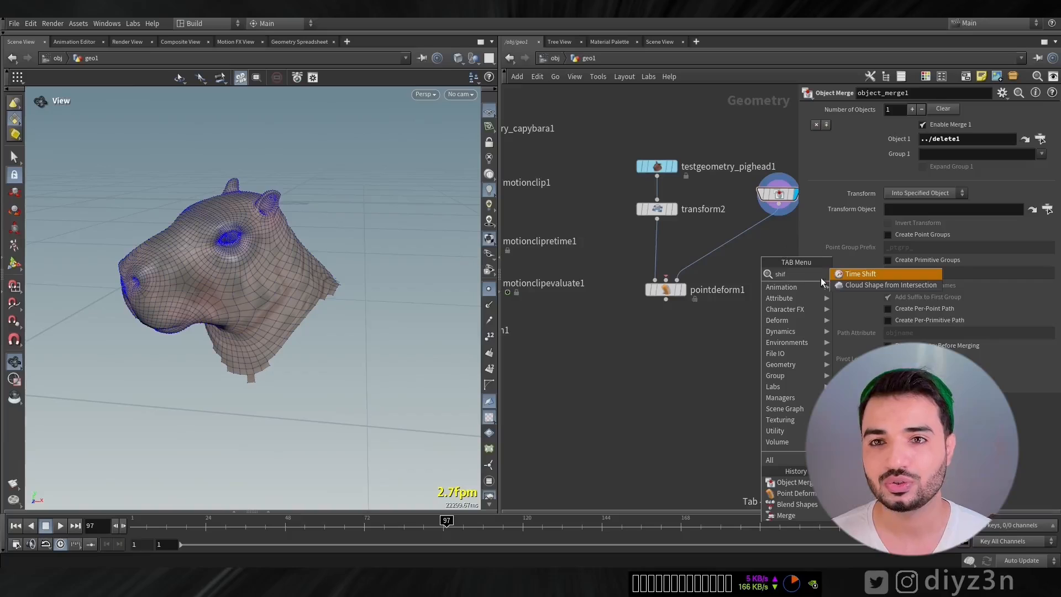
click(832, 286)
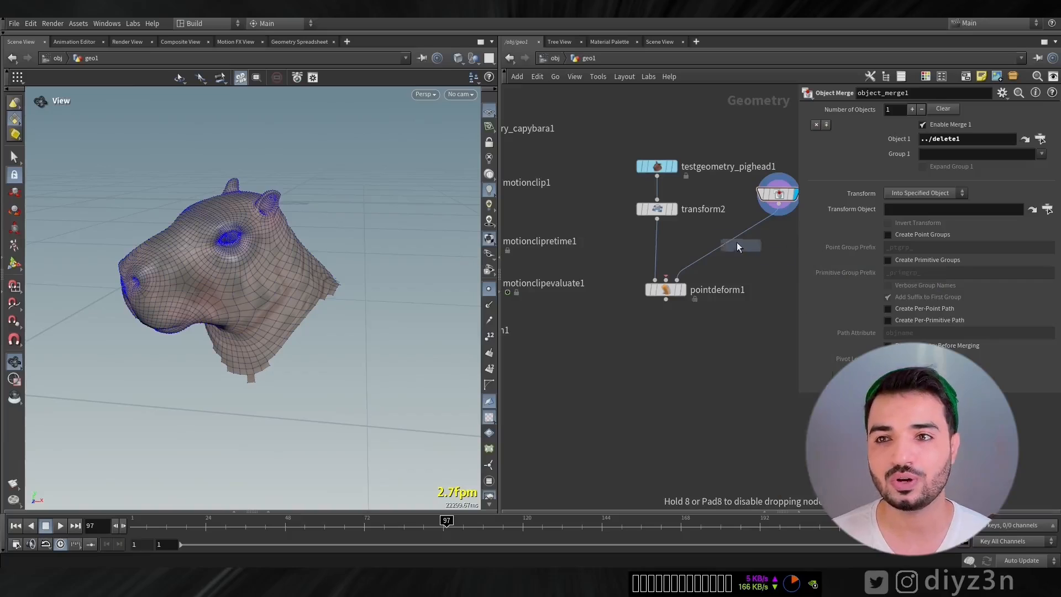
click(698, 229)
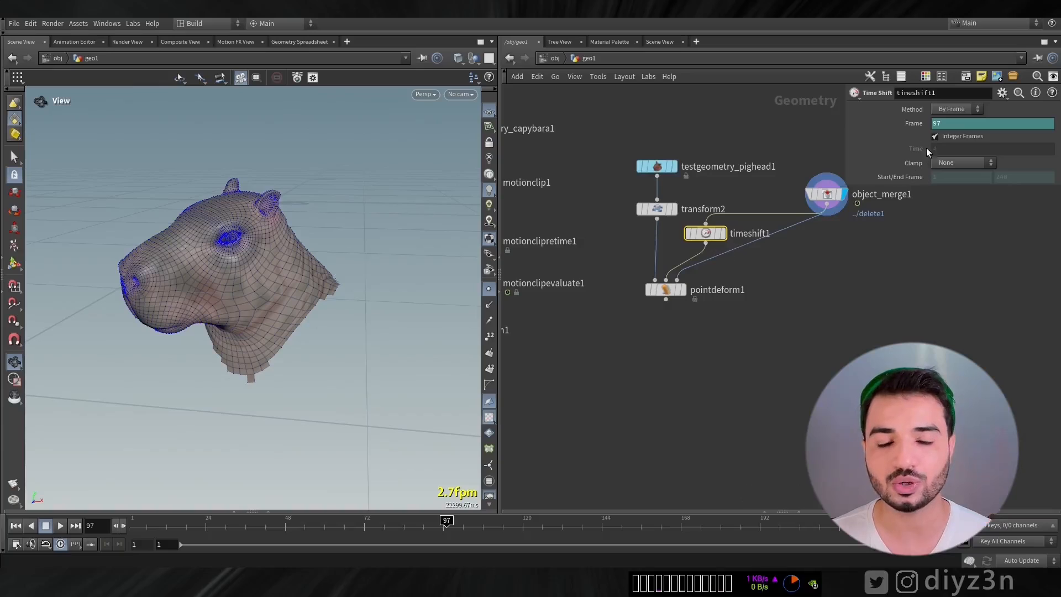
Remove the channel from timeshift1's Frame, set it to 1, and scrub the animation with pointdeform1 displayed.
right_click(905, 131)
click(921, 261)
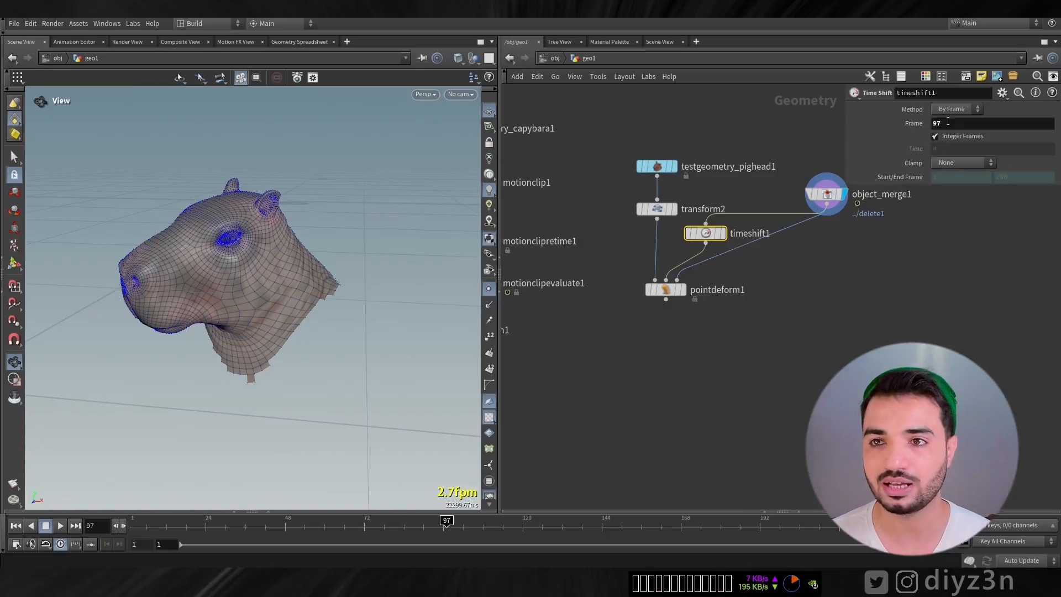
click(684, 290)
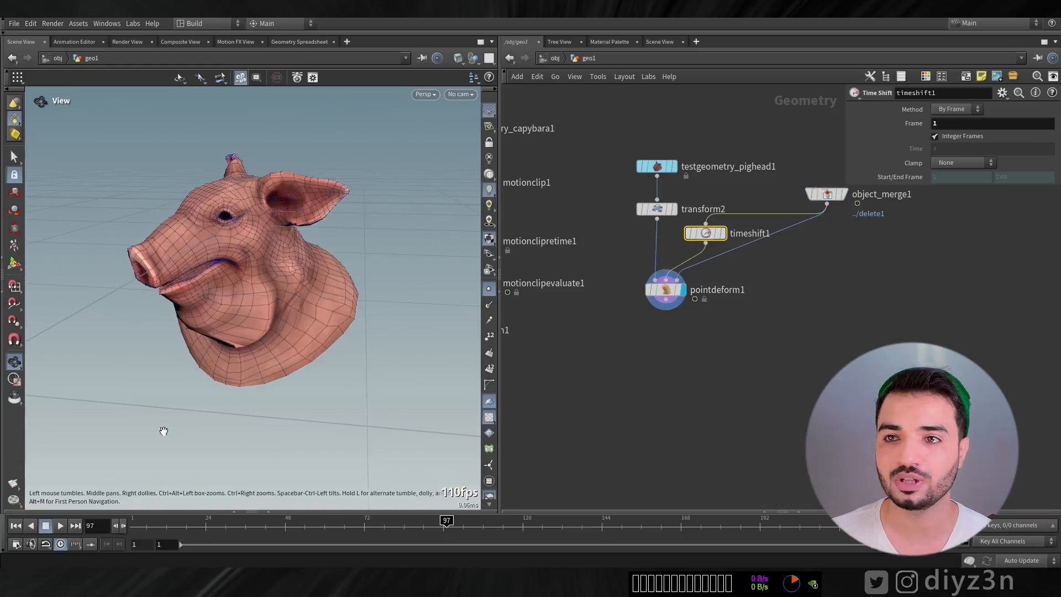
drag(137, 539, 494, 532)
Set pointdeform1's capture radius to 0.95 and scrub the timeline to check the deformation.
click(677, 292)
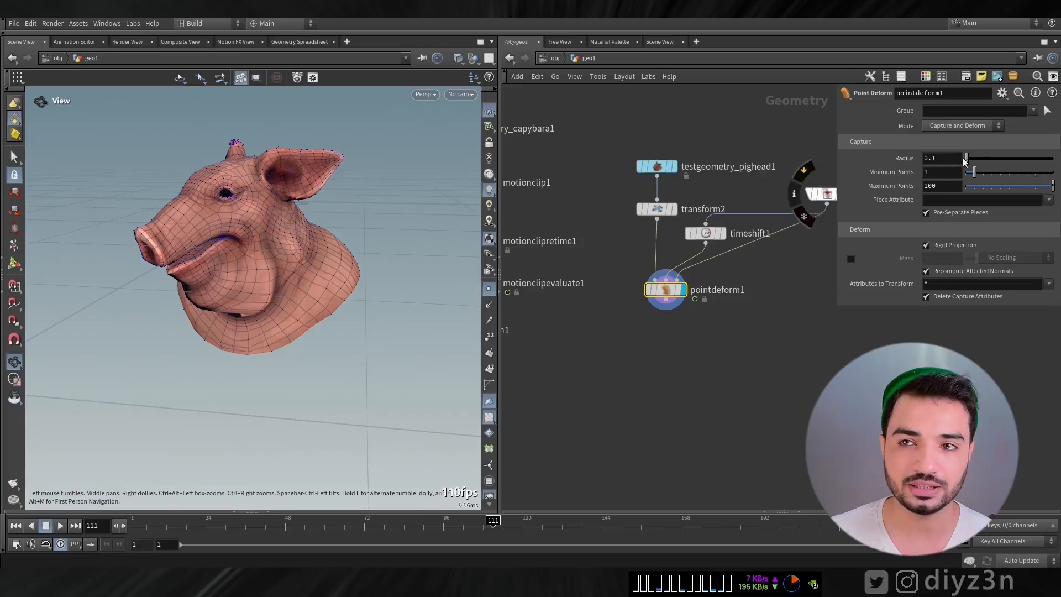
drag(964, 159, 973, 162)
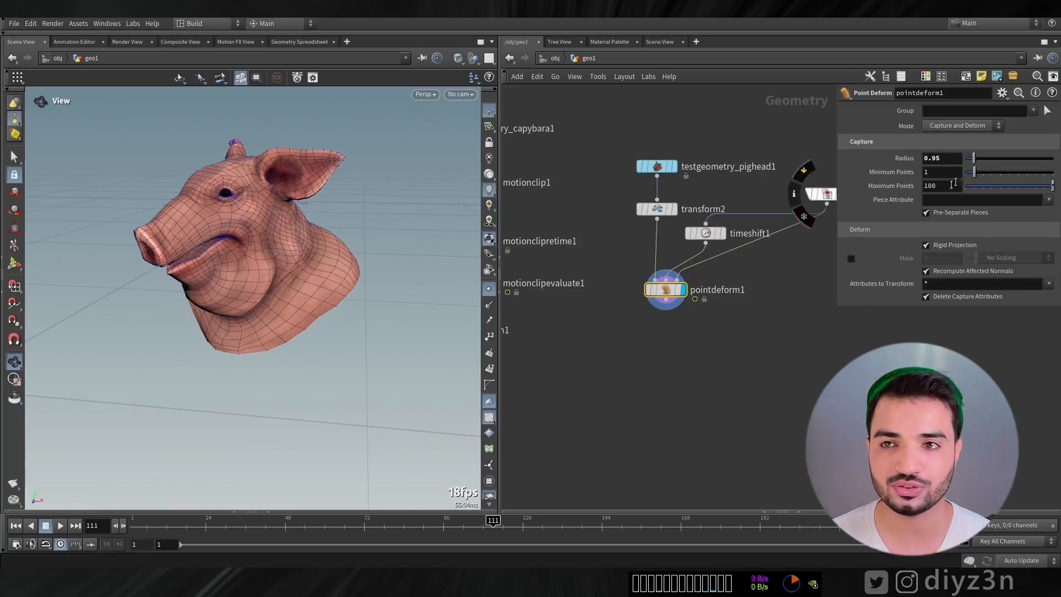
drag(160, 538, 586, 535)
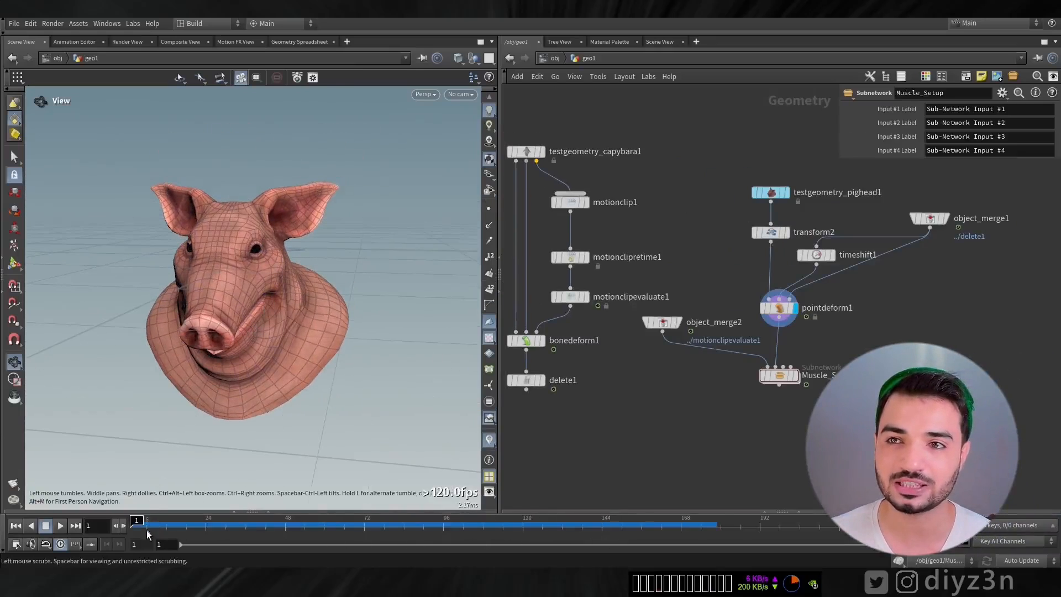
Review pointdeform1's opening frames, display the Muscle_Setup subnetwork and return to frame 1.
mouse_move(148, 533)
mouse_down()
mouse_move(327, 526)
mouse_move(137, 525)
mouse_up()
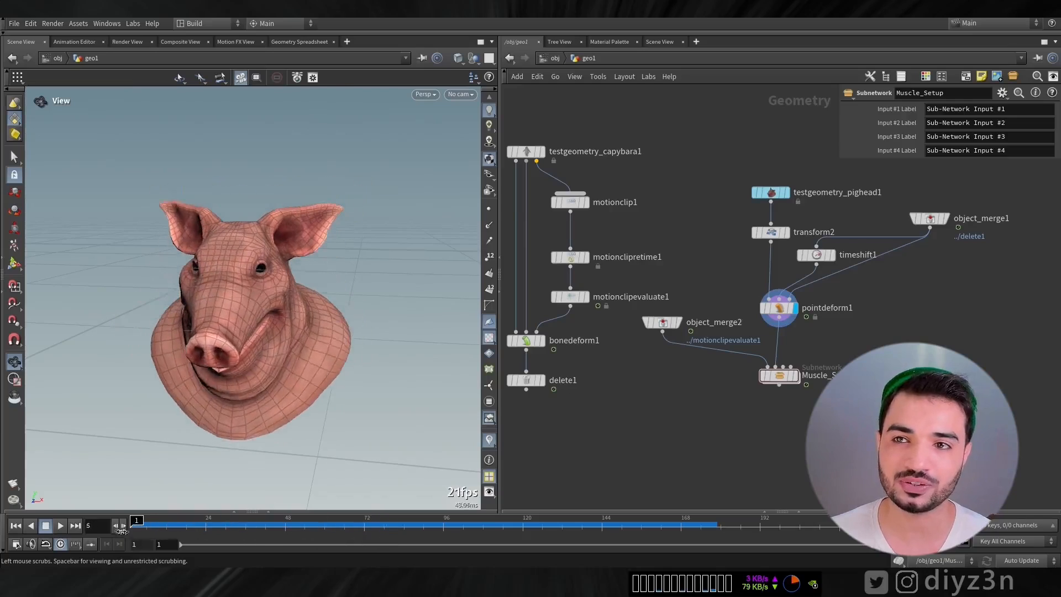
click(796, 376)
mouse_move(137, 522)
mouse_down()
mouse_move(470, 536)
mouse_move(137, 524)
mouse_up()
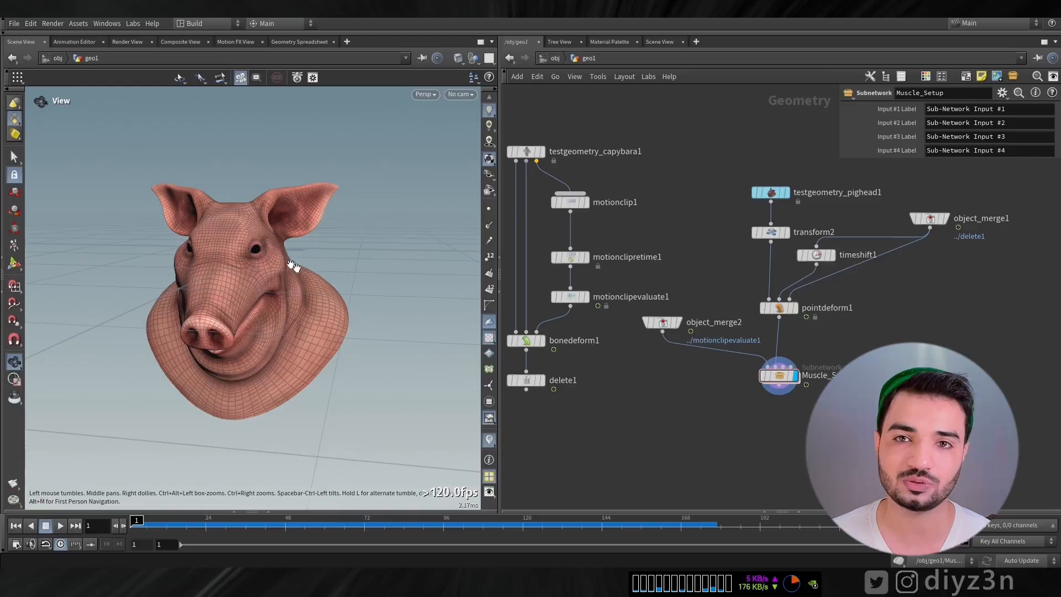
Enter the Muscle_Setup subnetwork and examine its muscle node chain, including the settings of frankenmusclepaint1.
double_click(785, 372)
middle_drag(759, 372, 761, 446)
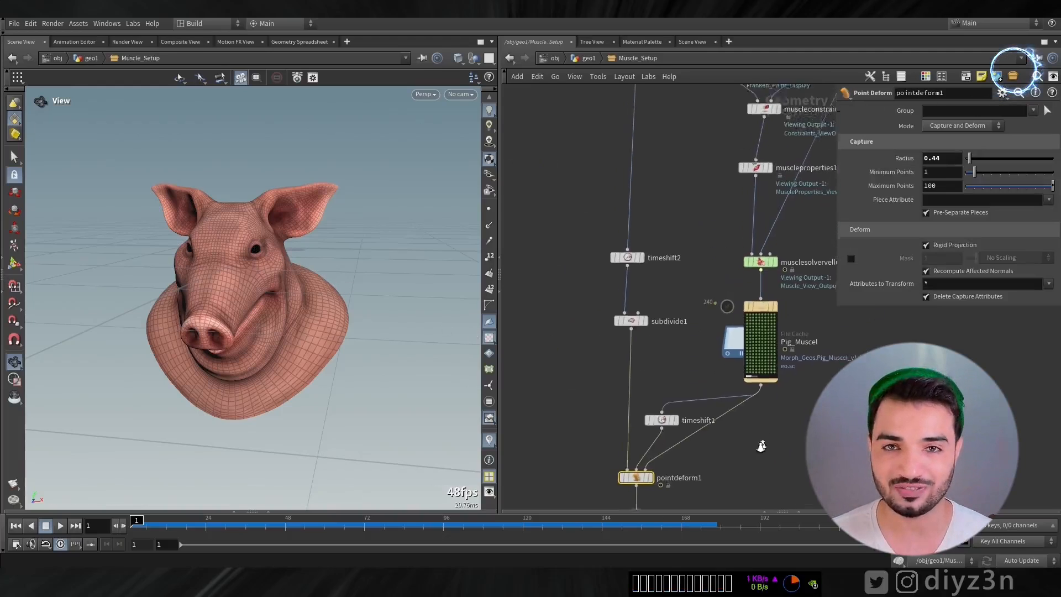
right_drag(761, 446, 715, 293)
middle_drag(715, 293, 657, 380)
right_drag(657, 381, 730, 302)
middle_drag(729, 303, 641, 386)
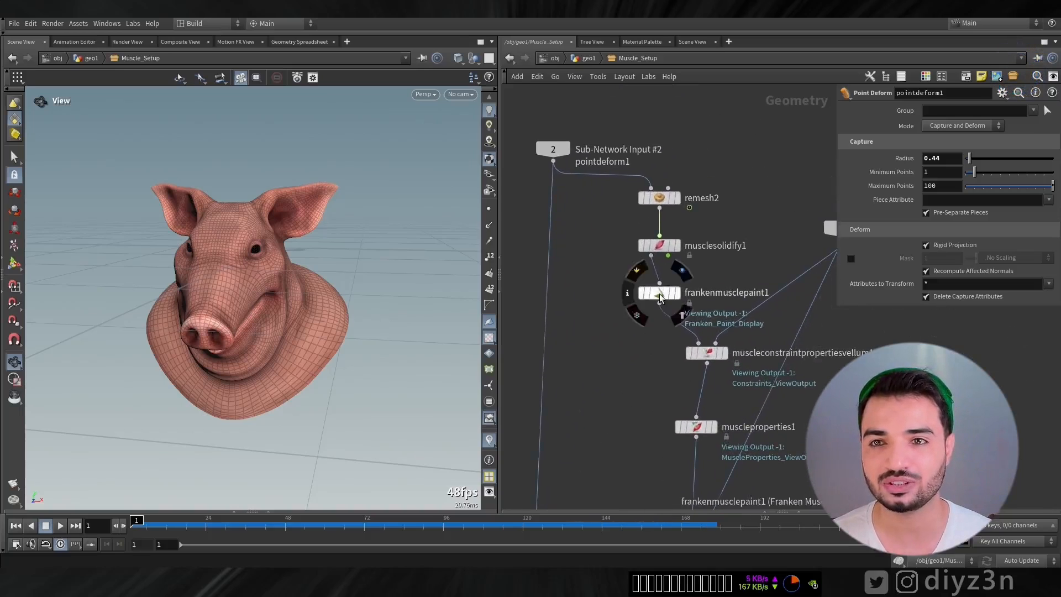
drag(660, 294, 652, 291)
middle_drag(647, 382, 580, 238)
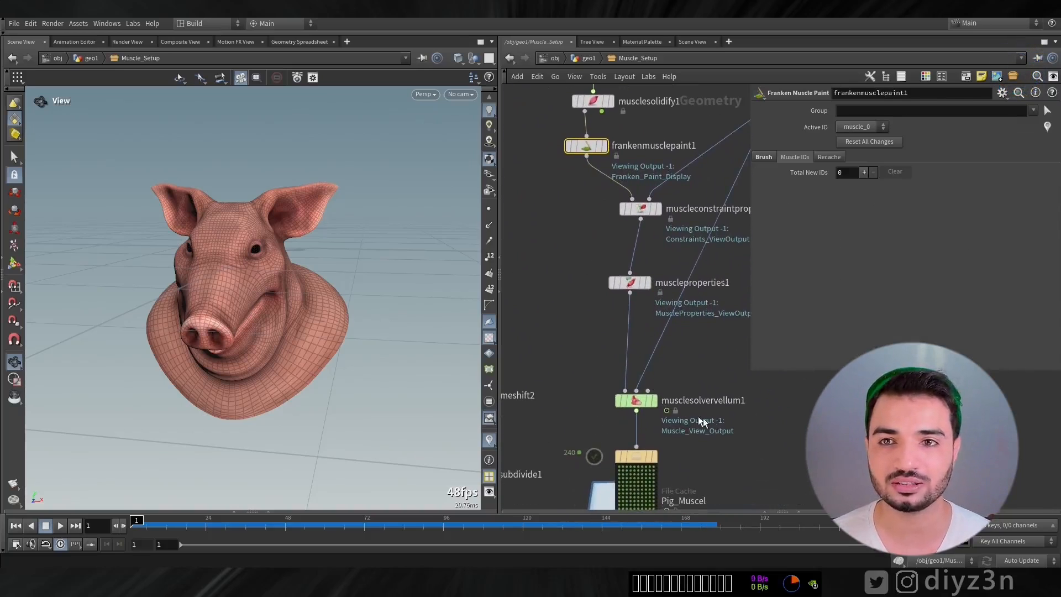
Examine the rest of the muscle node chain, including musclesolvervellum1's collision settings, and return to the geo1 network.
mouse_move(719, 372)
middle_down()
mouse_move(696, 242)
mouse_move(677, 440)
middle_up()
click(613, 273)
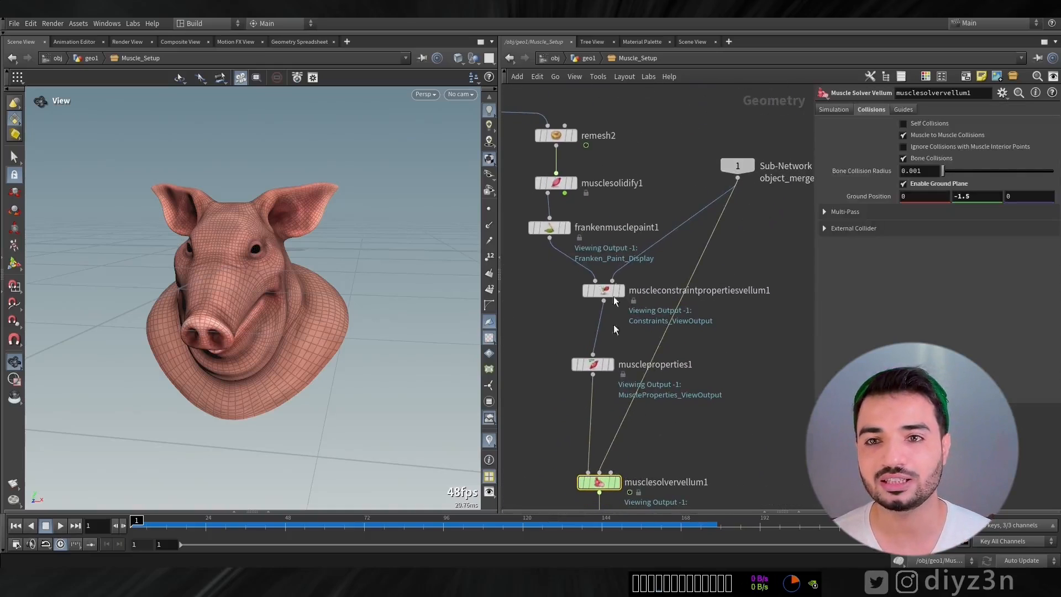
scroll(732, 293, down, 6)
middle_drag(598, 321, 613, 156)
click(587, 58)
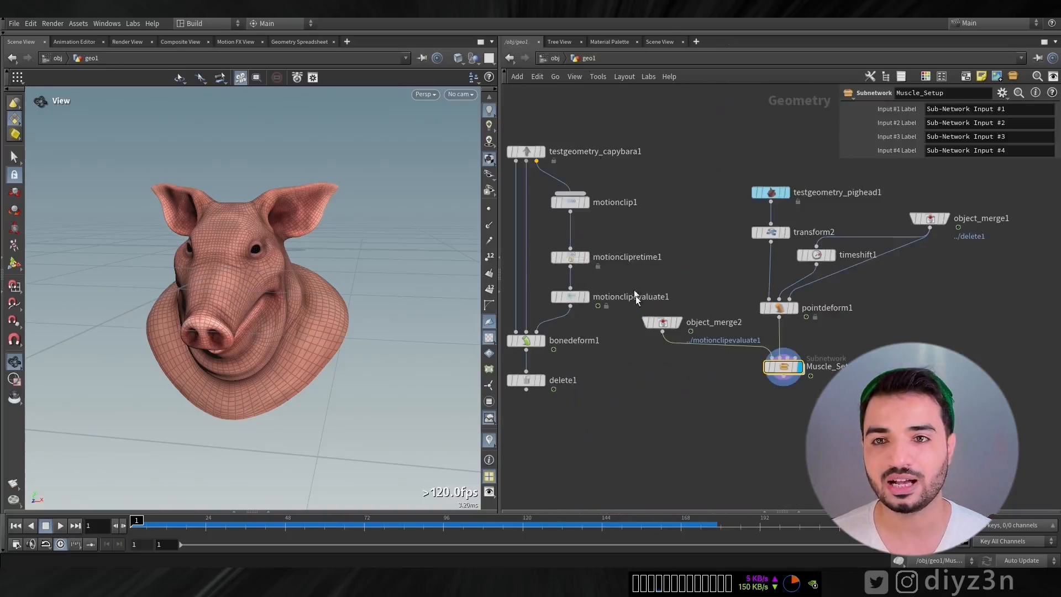
Trace object_merge2 to its source motionclipevaluate1, review that node's settings and scrub the animation.
click(664, 324)
click(1025, 139)
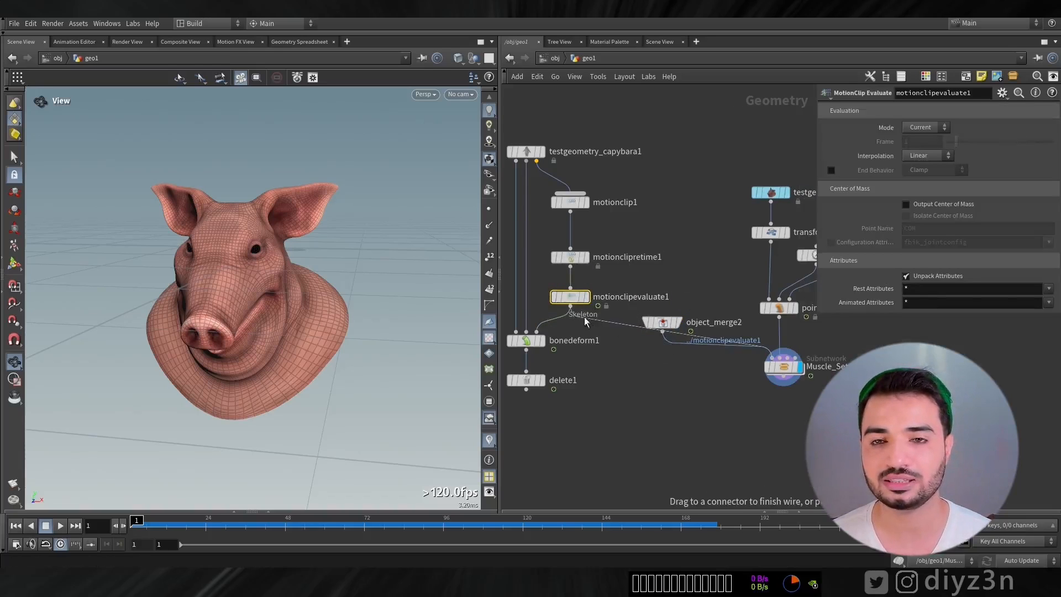
drag(169, 524, 238, 525)
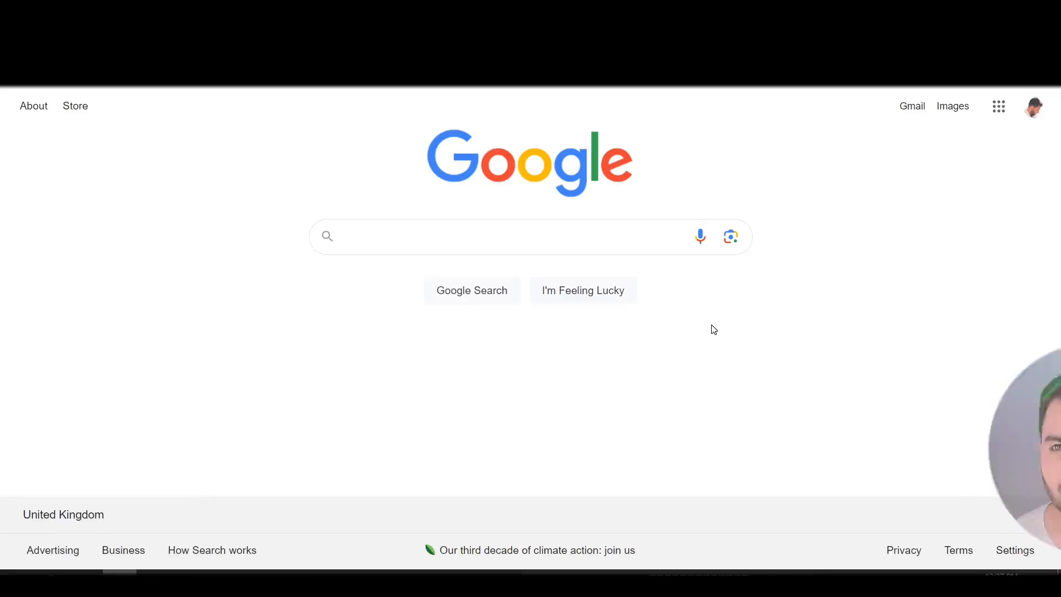
click(497, 236)
text(mo)
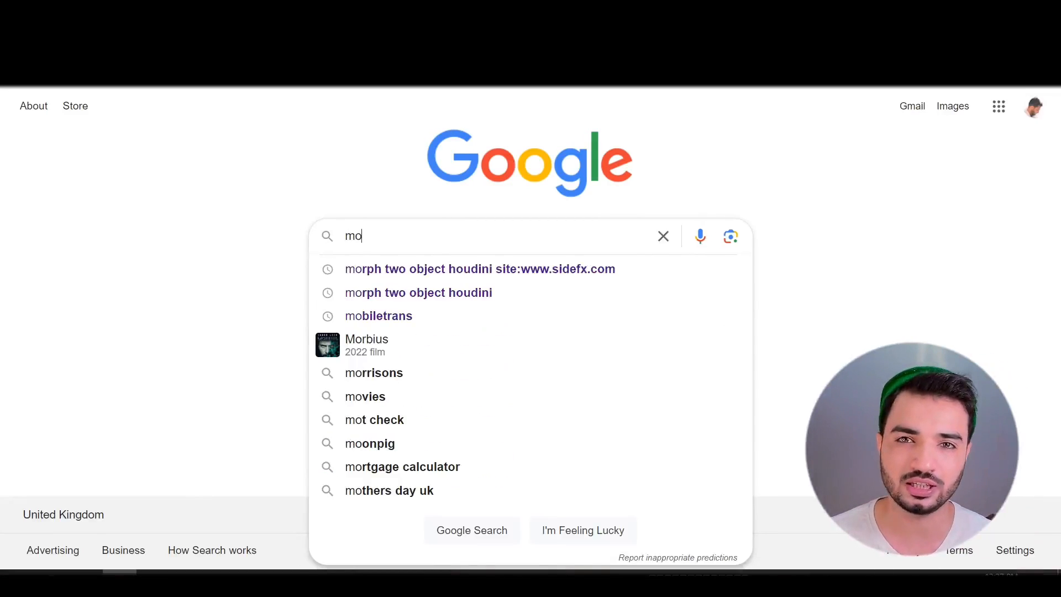
key(Down)
key(Return)
scroll(681, 203, down, 1)
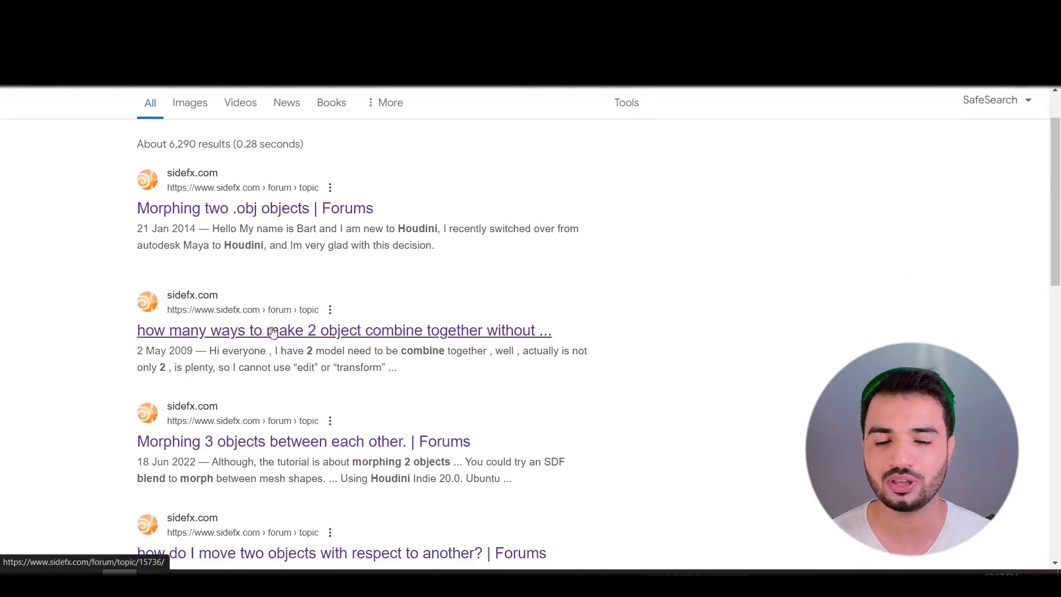
scroll(272, 332, down, 5)
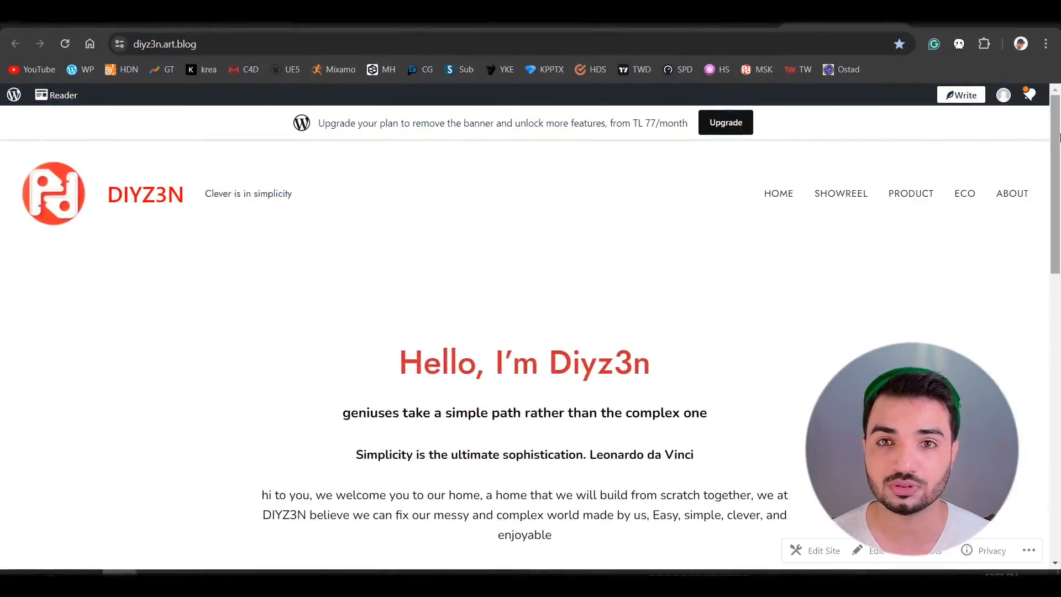
Look through the creator's blog home page and Patreon page.
scroll(713, 430, down, 10)
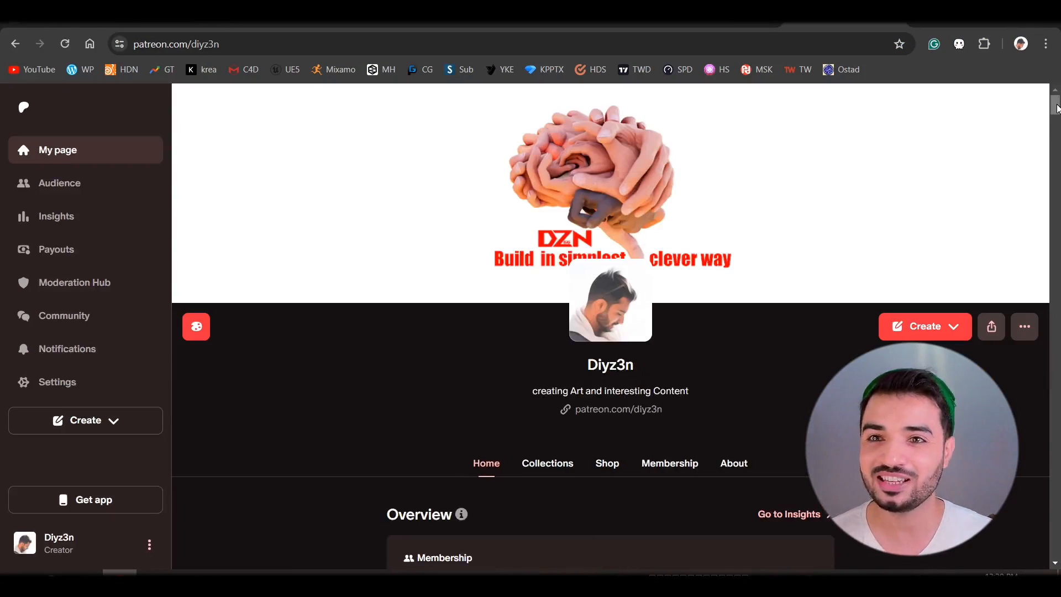
drag(1057, 108, 1007, 323)
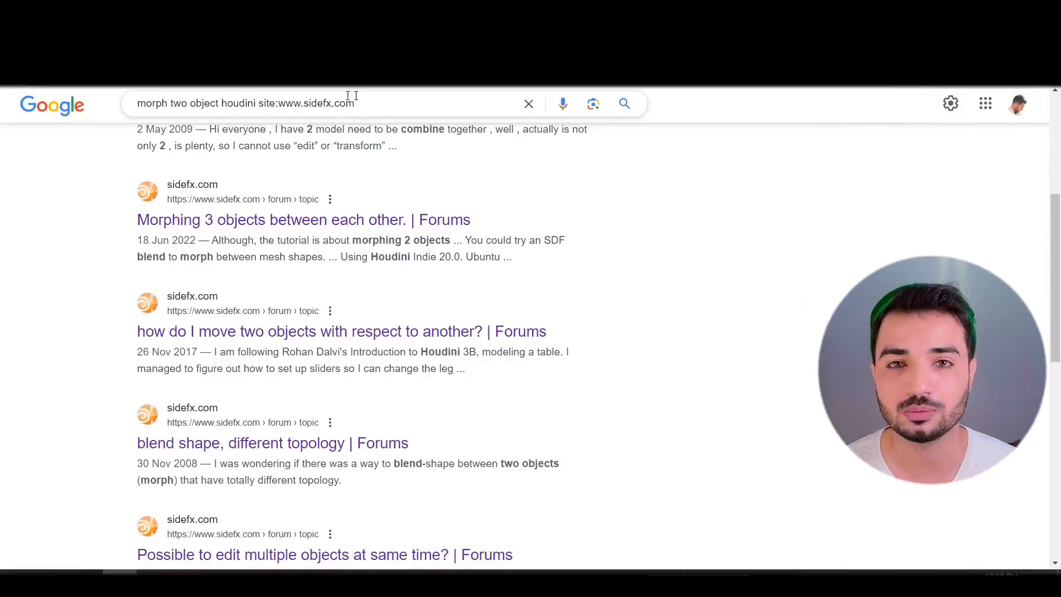
Remove the site restriction, search for "morph two object houdini" and look through the results.
drag(354, 104, 264, 104)
key(BackSpace)
key(BackSpace)
key(Return)
scroll(275, 324, down, 6)
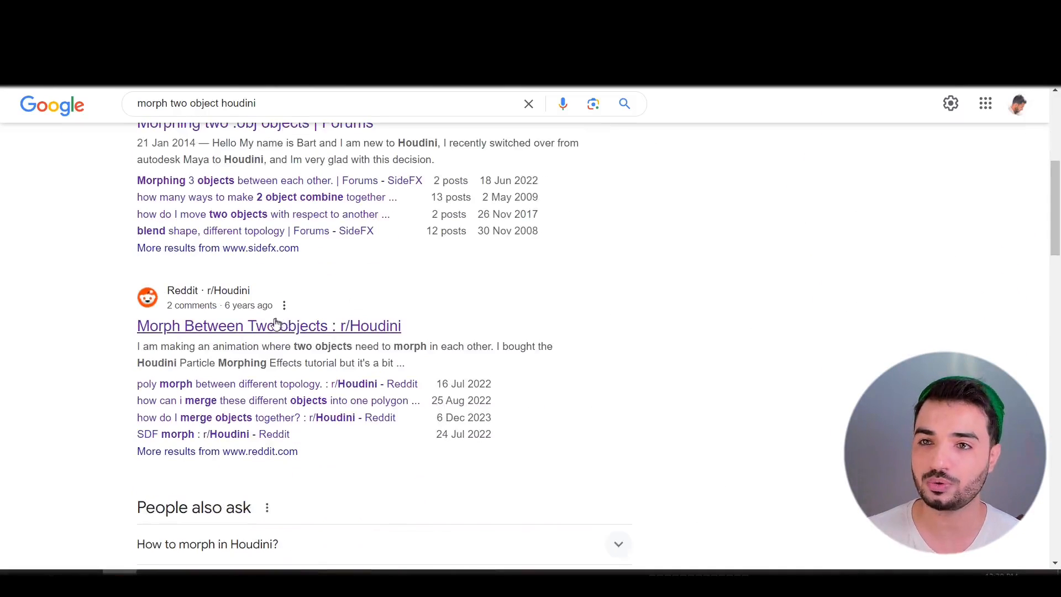
Read the Reddit thread "Morph Between Two objects" and return to the search results.
click(274, 324)
drag(1057, 114, 1057, 208)
key(alt+Left)
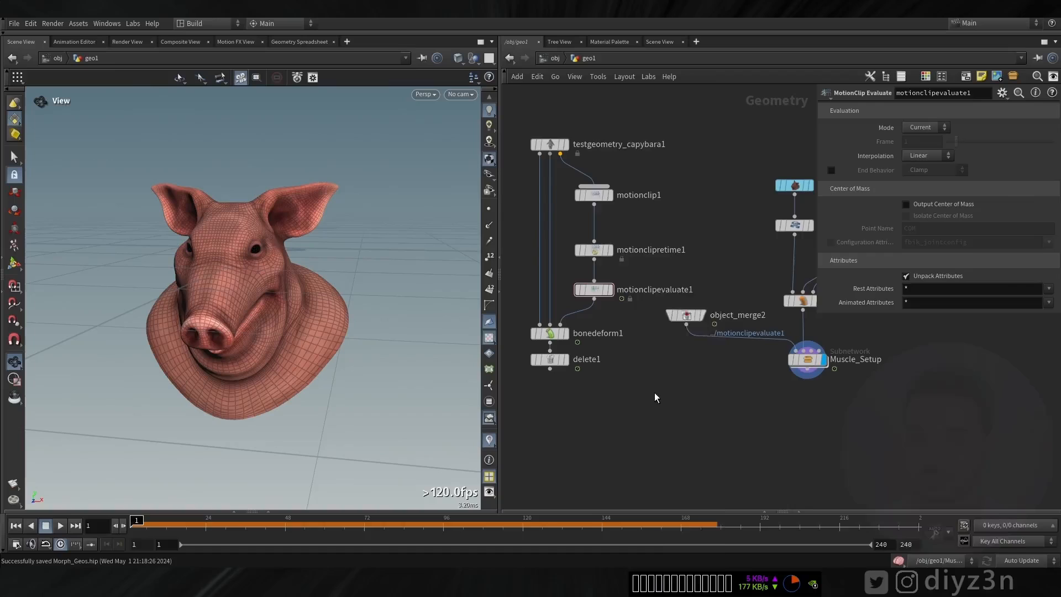
In Houdini, try a Blend Shapes node in geo1 with delete1 as the blend source and Muscle_Setup as the second input.
key(Tab)
text(blen)
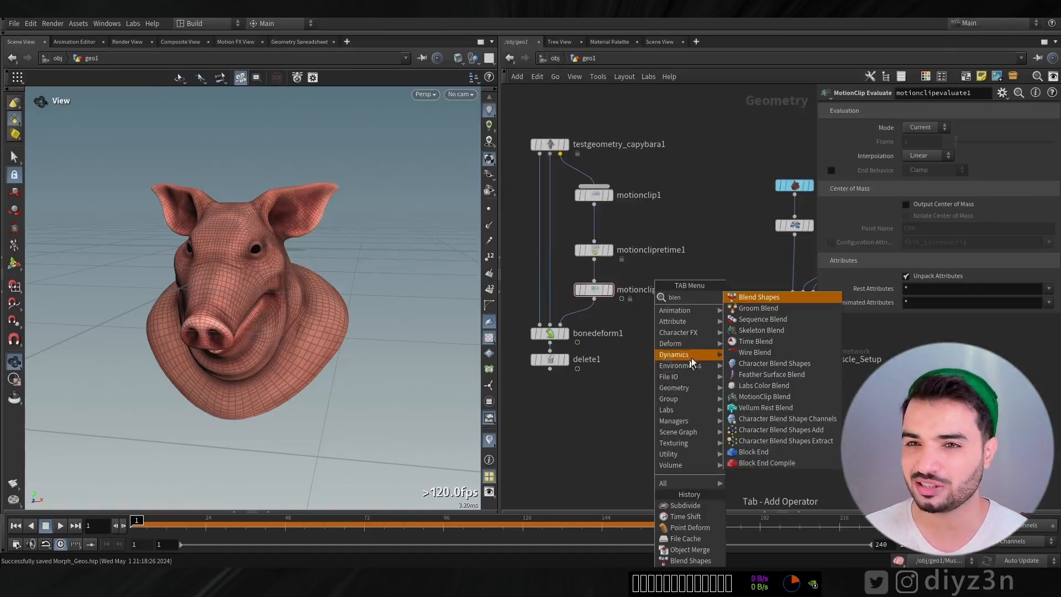
click(752, 298)
click(655, 423)
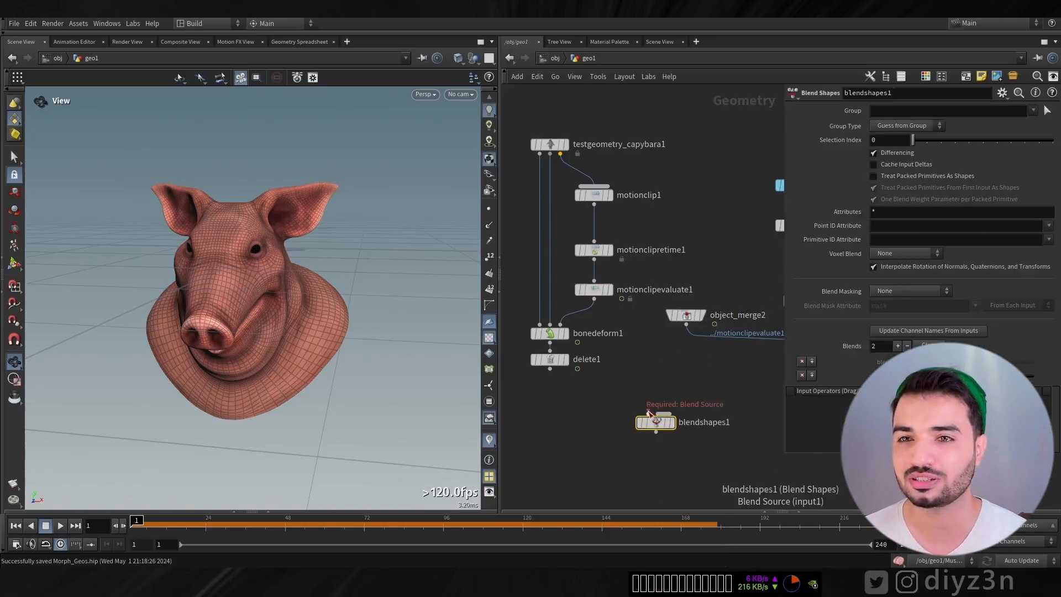
drag(648, 412, 614, 390)
click(668, 411)
middle_drag(713, 382, 628, 321)
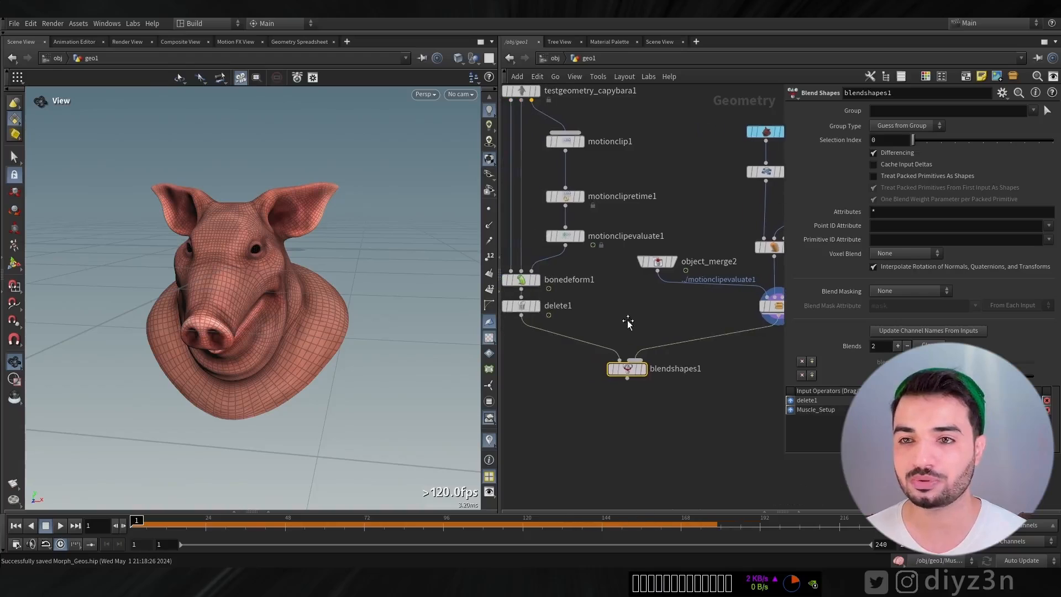
Compare blendshapes1 with the Muscle_Setup output, scrub back to frame 1 and display blendshapes1 again.
click(644, 370)
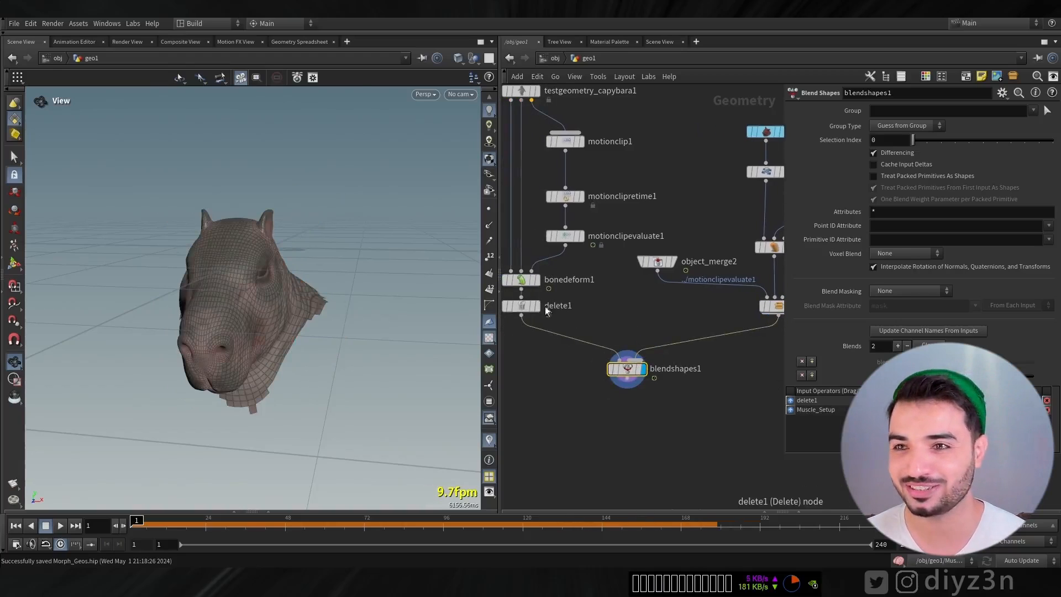
middle_drag(541, 311, 500, 318)
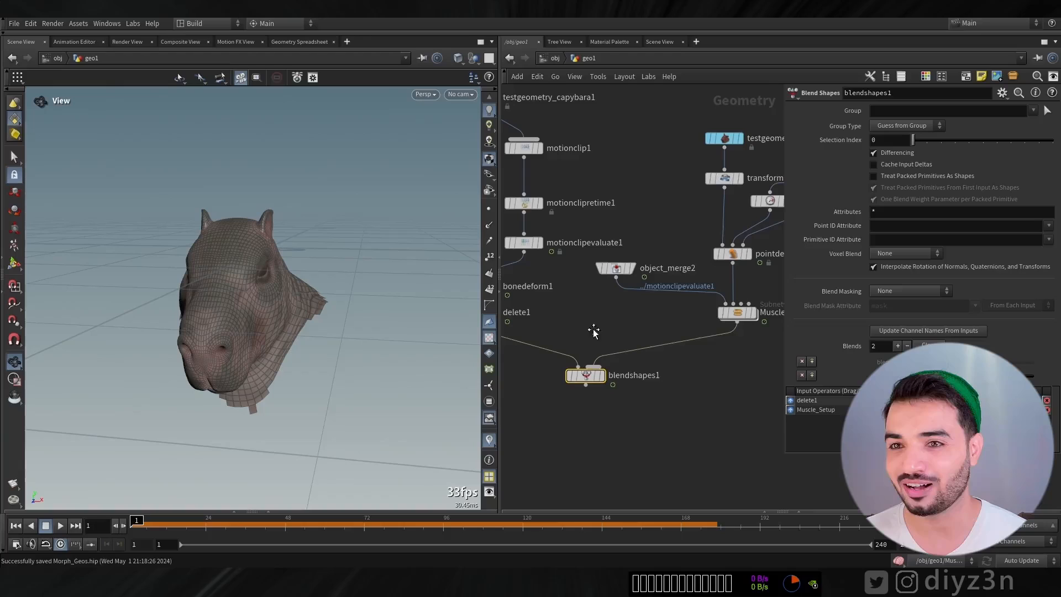
click(755, 312)
mouse_move(148, 523)
mouse_down()
mouse_move(308, 523)
mouse_move(133, 524)
mouse_up()
click(602, 376)
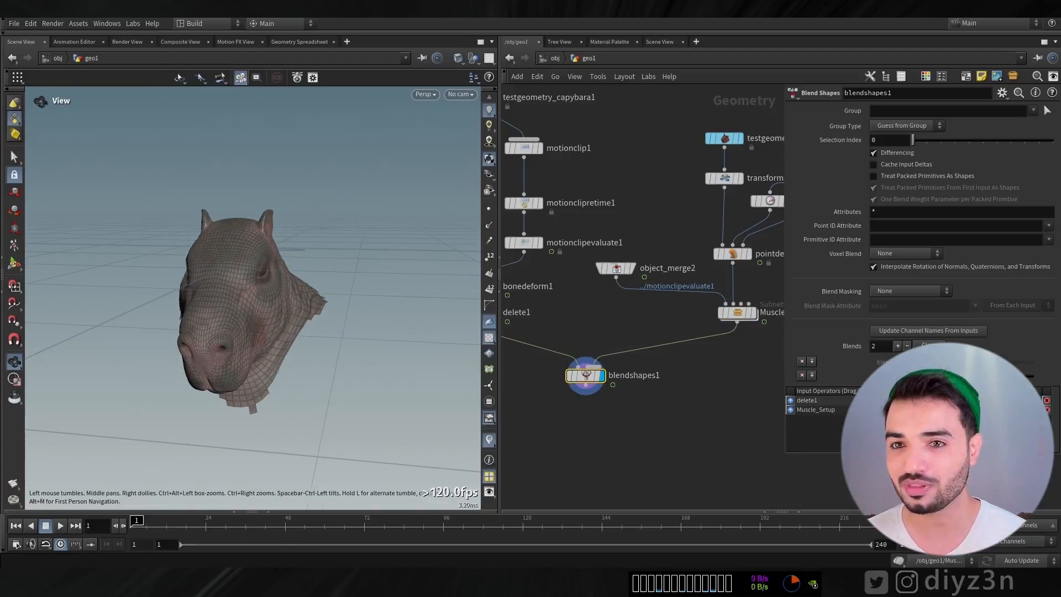
Try raising blendshapes1's second blend weight, scrub the animation and toggle Treat Packed Primitives As Shapes on and off.
drag(948, 375, 1039, 381)
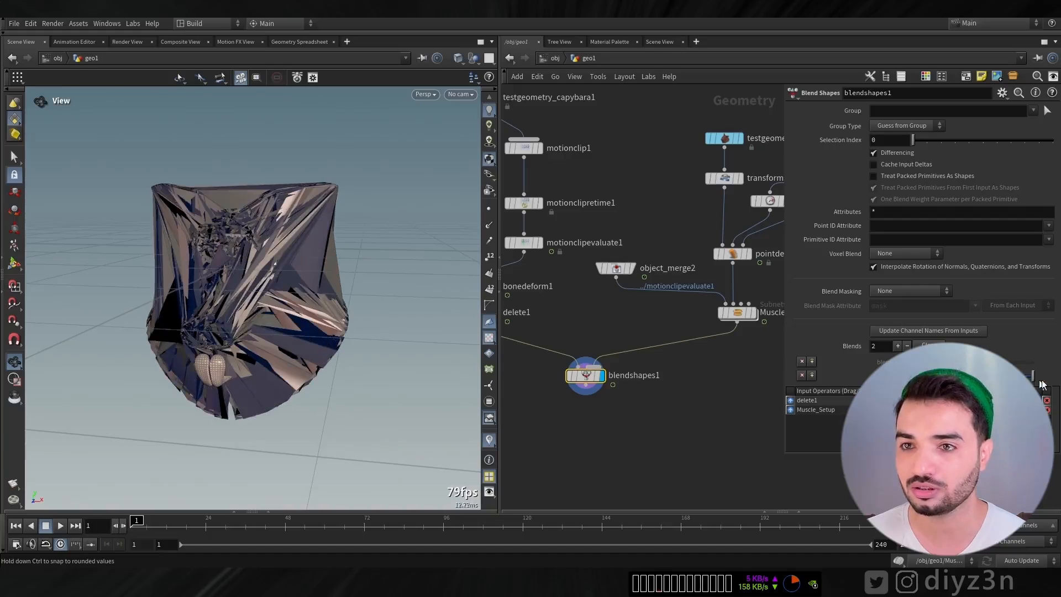
drag(138, 524, 486, 528)
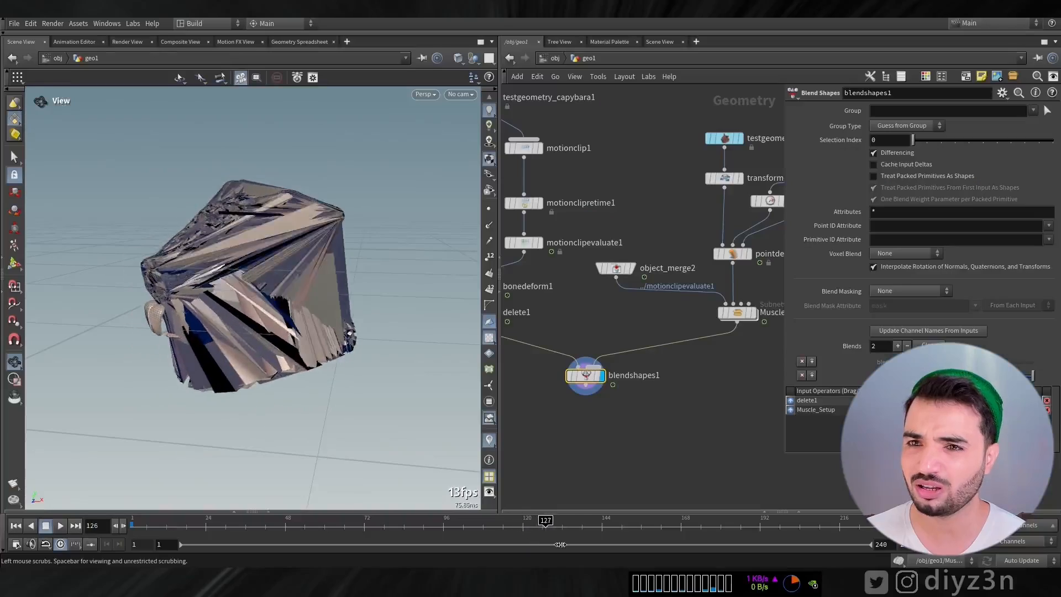
click(897, 178)
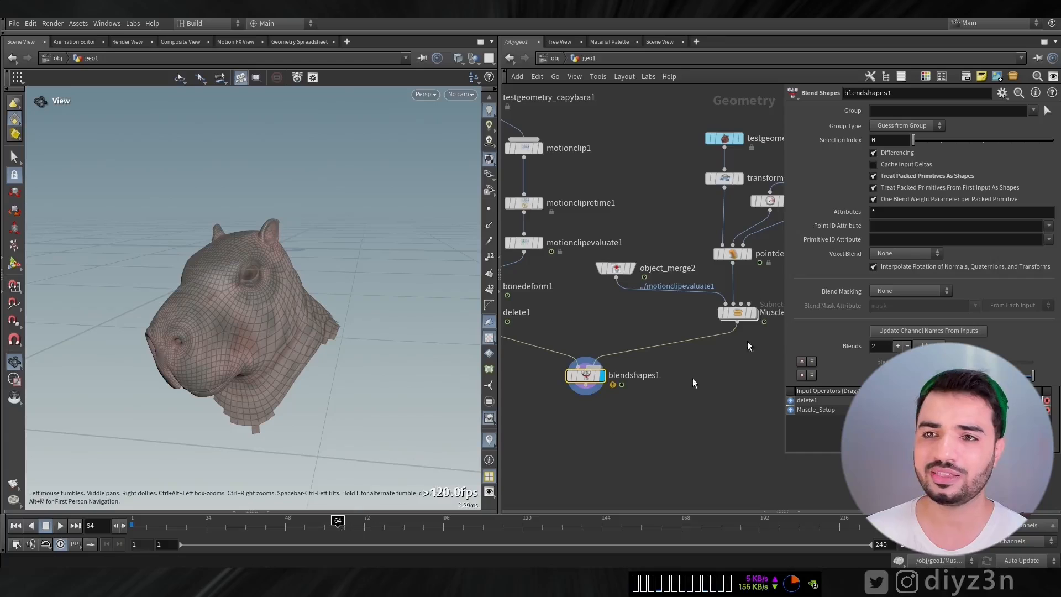
click(882, 176)
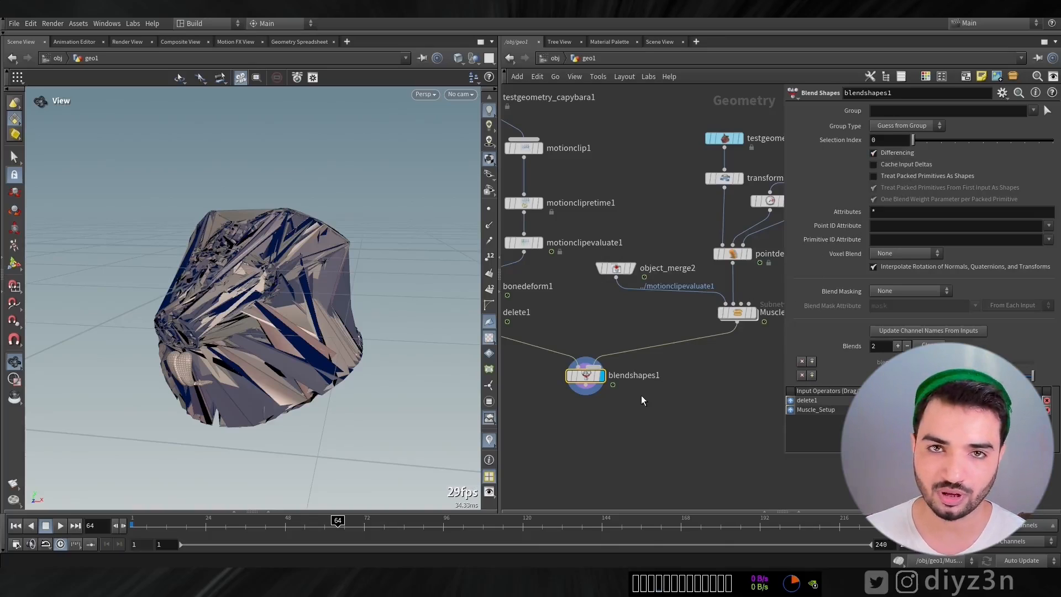
Try a Sequence Blend node with delete1 and Muscle_Setup as its inputs and display it.
key(Tab)
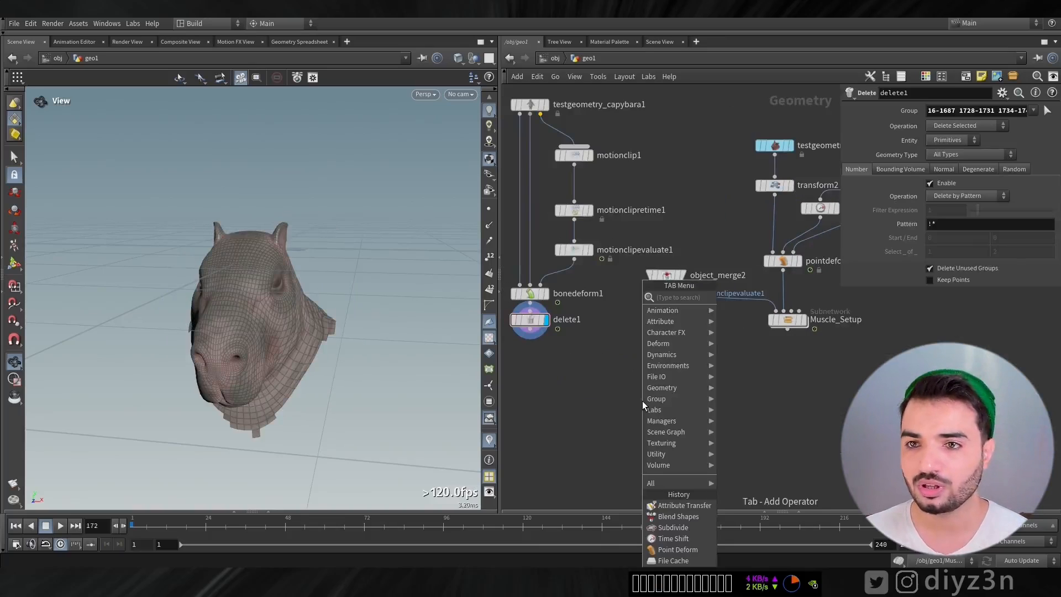
text(blend)
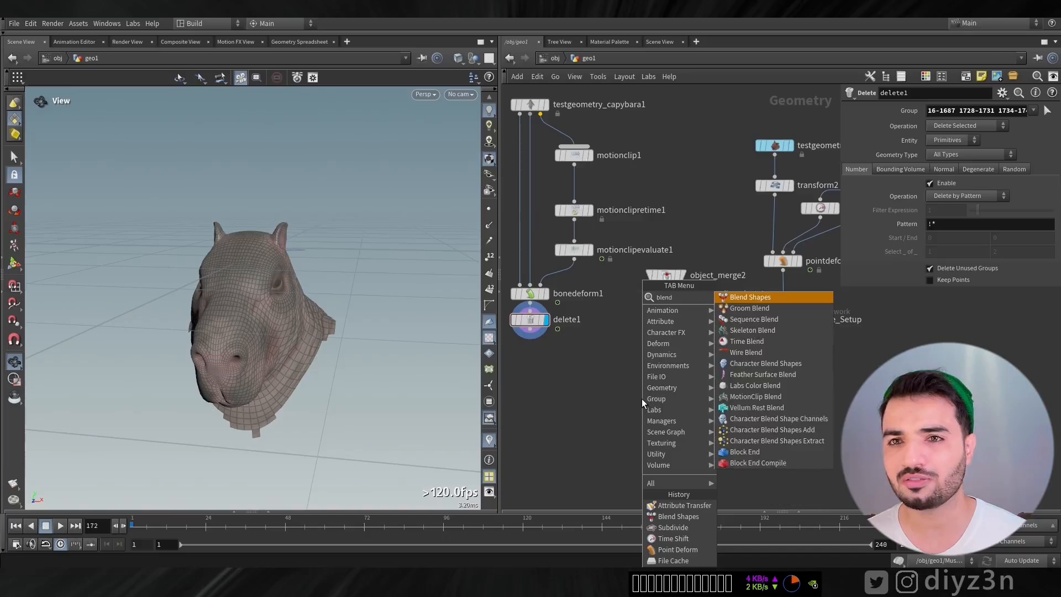
click(801, 319)
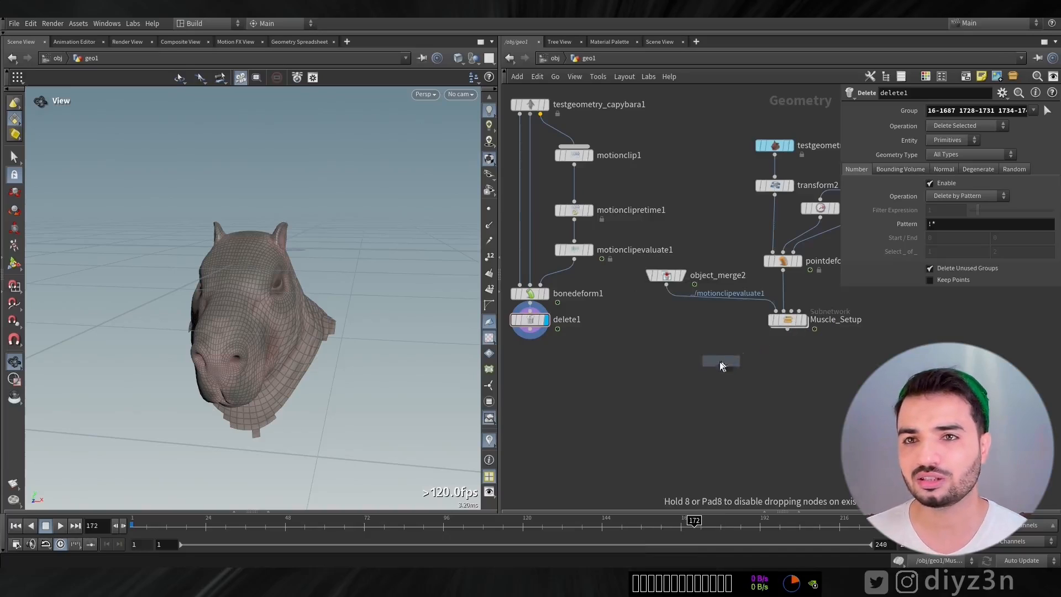
click(625, 397)
click(562, 358)
click(625, 389)
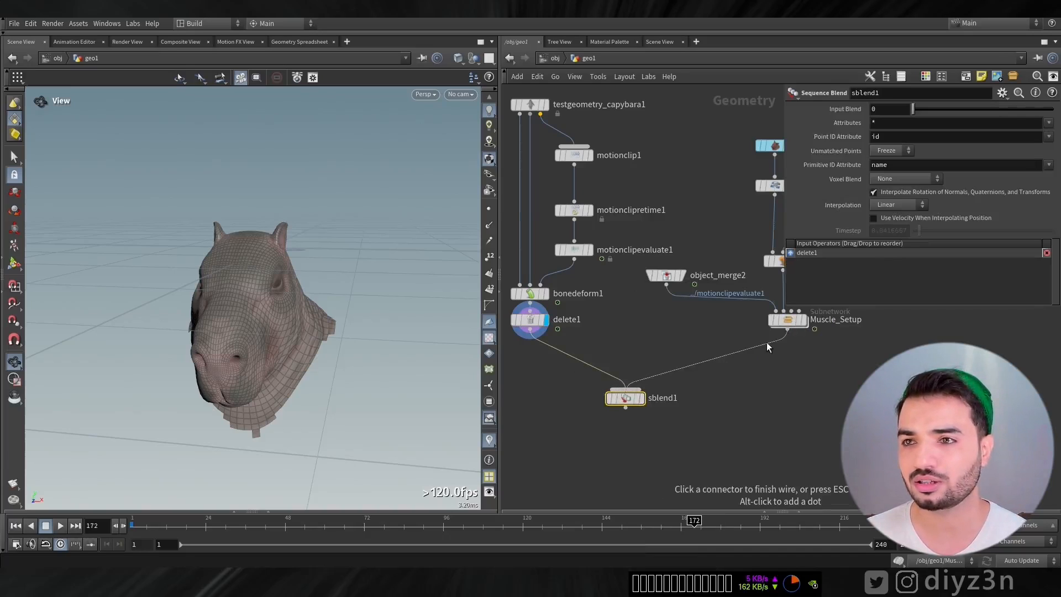
click(787, 329)
click(642, 398)
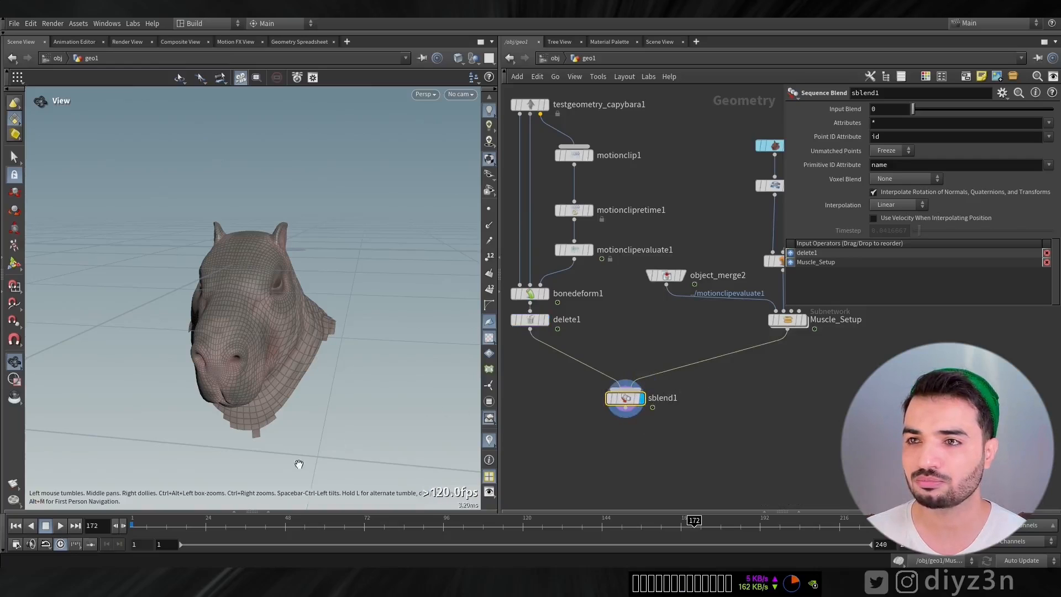
Test sblend1 with Input Blend 0.91 across the timeline, reset it to 0 and delete the node.
drag(176, 531, 130, 526)
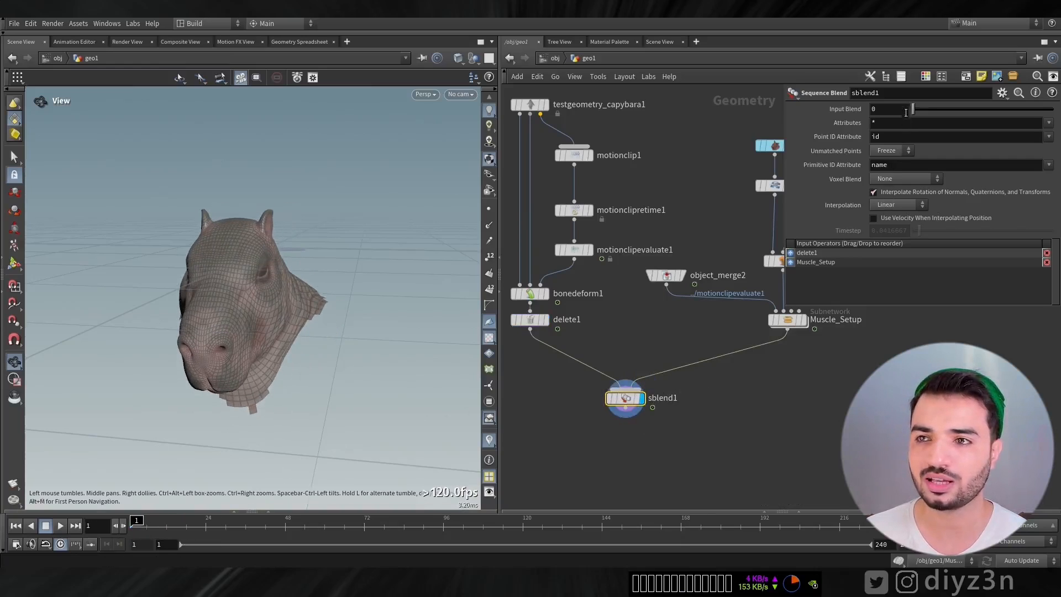
mouse_move(918, 111)
mouse_down()
mouse_move(936, 111)
mouse_move(926, 112)
mouse_up()
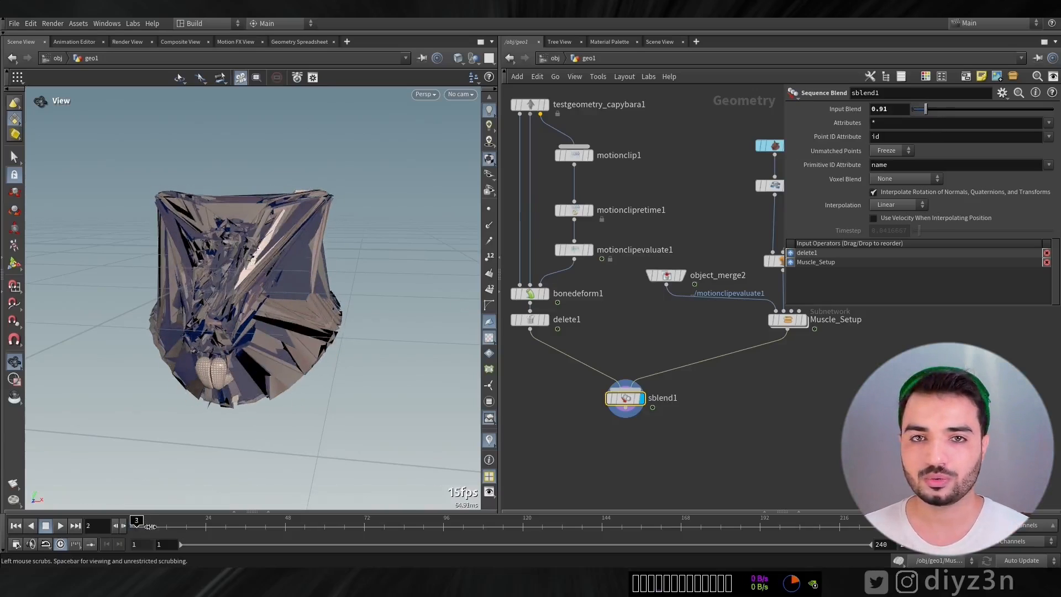
drag(138, 531, 275, 535)
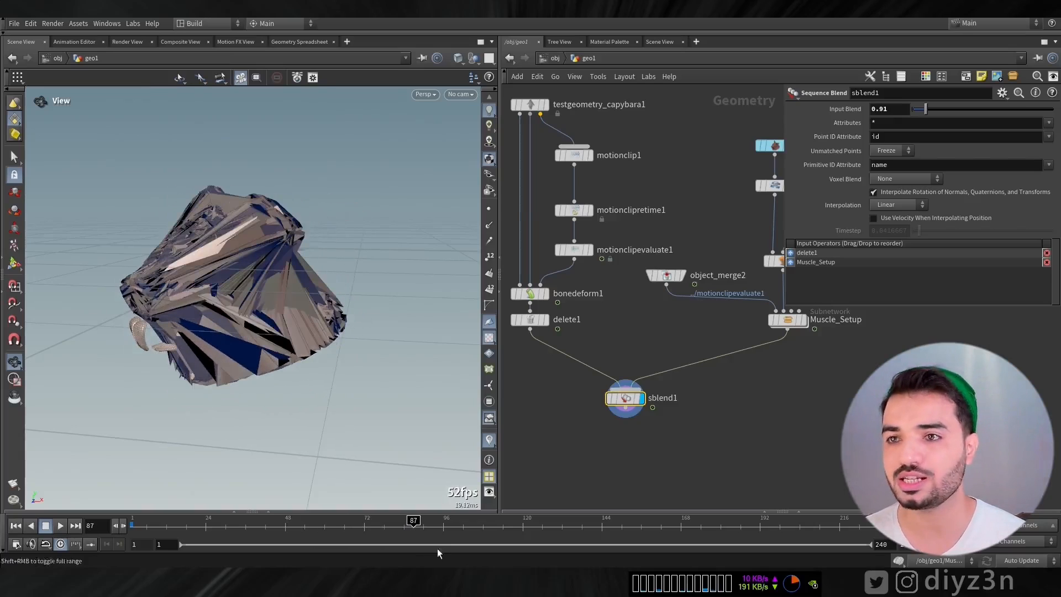
drag(919, 106, 912, 110)
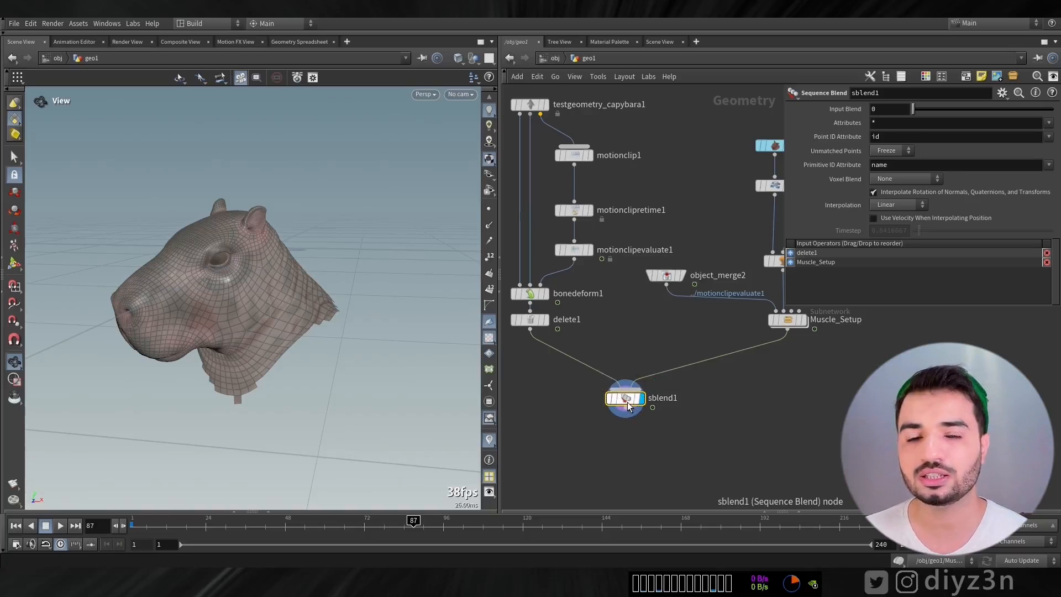
key(Delete)
Add an Attribute Transfer node and connect delete1 to its first input and Muscle_Setup to its second.
key(Tab)
text(trans)
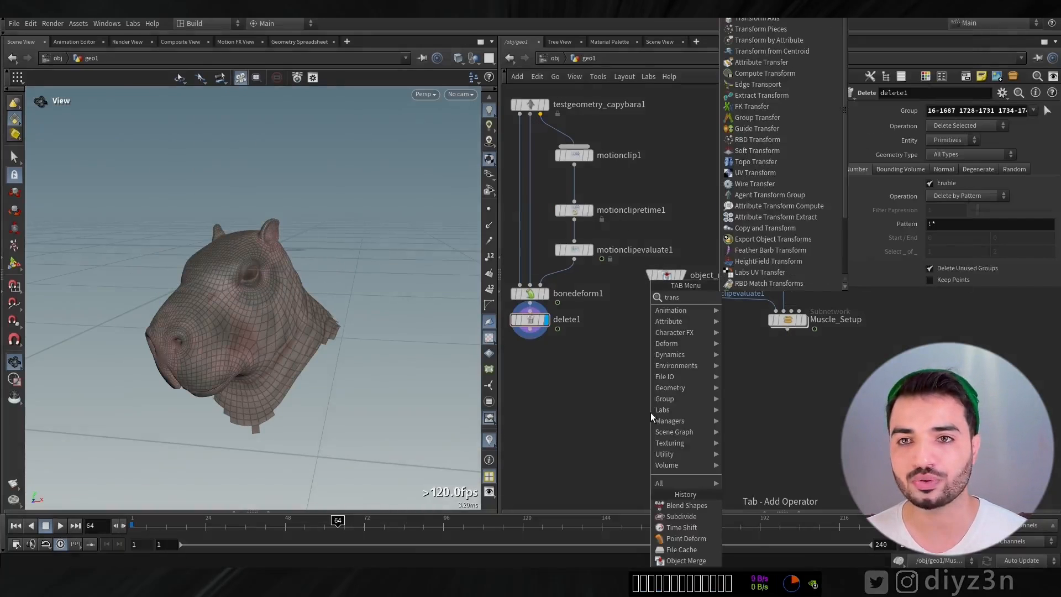
click(760, 62)
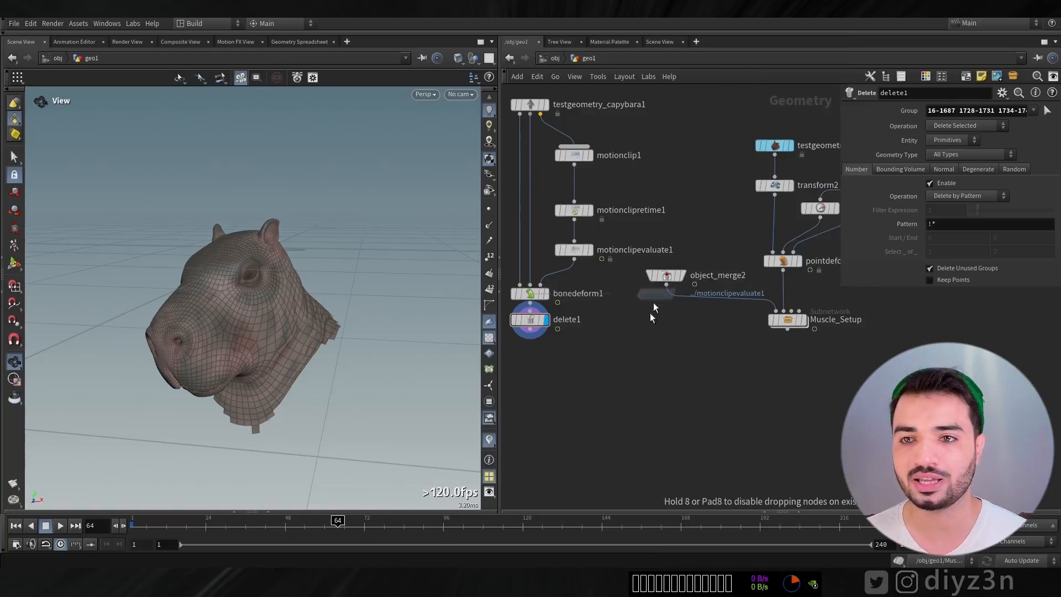
click(644, 407)
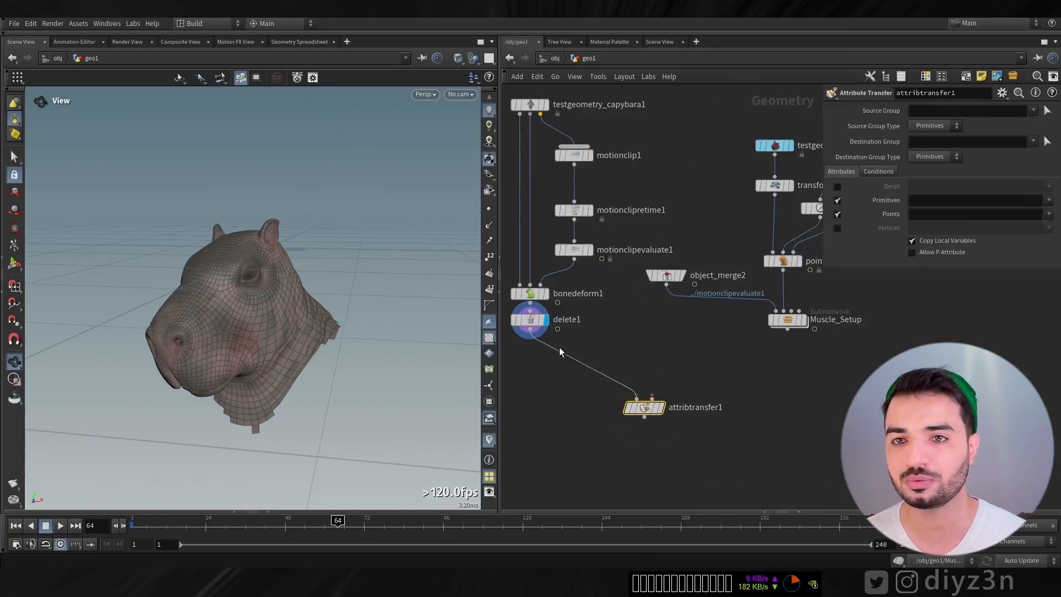
click(652, 397)
click(759, 349)
Try attribtransfer1 with Allow P Attribute enabled and Primitives attributes excluded, check its Conditions and scrub the timeline.
key(r)
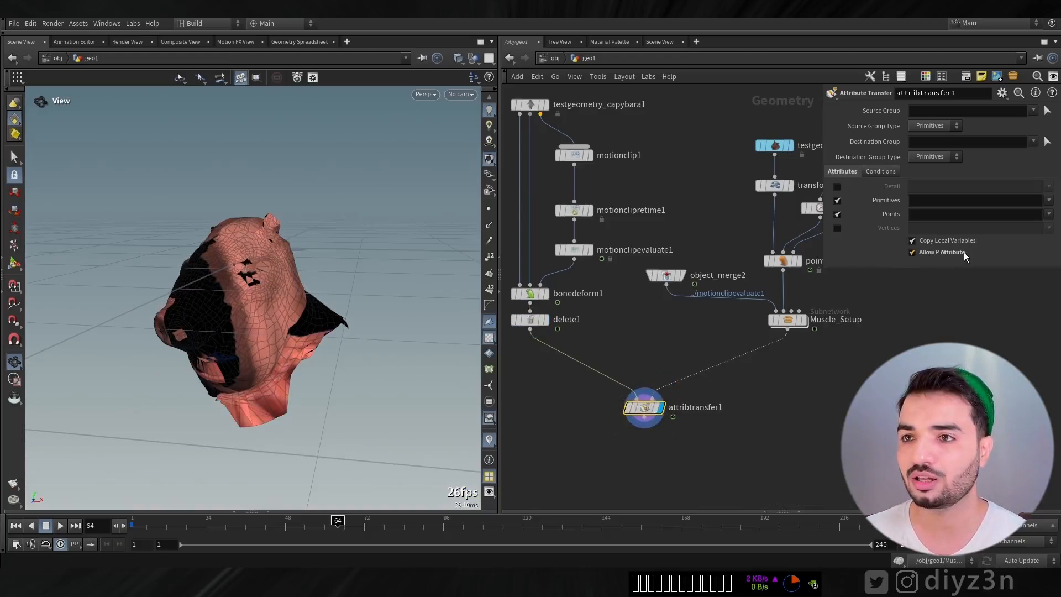
click(880, 171)
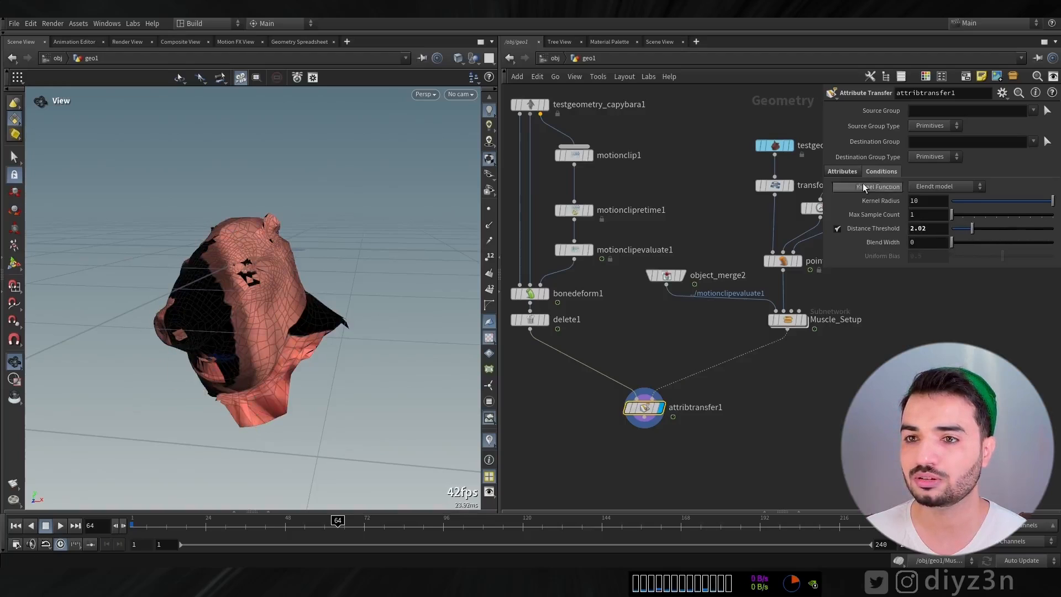
click(850, 173)
click(838, 200)
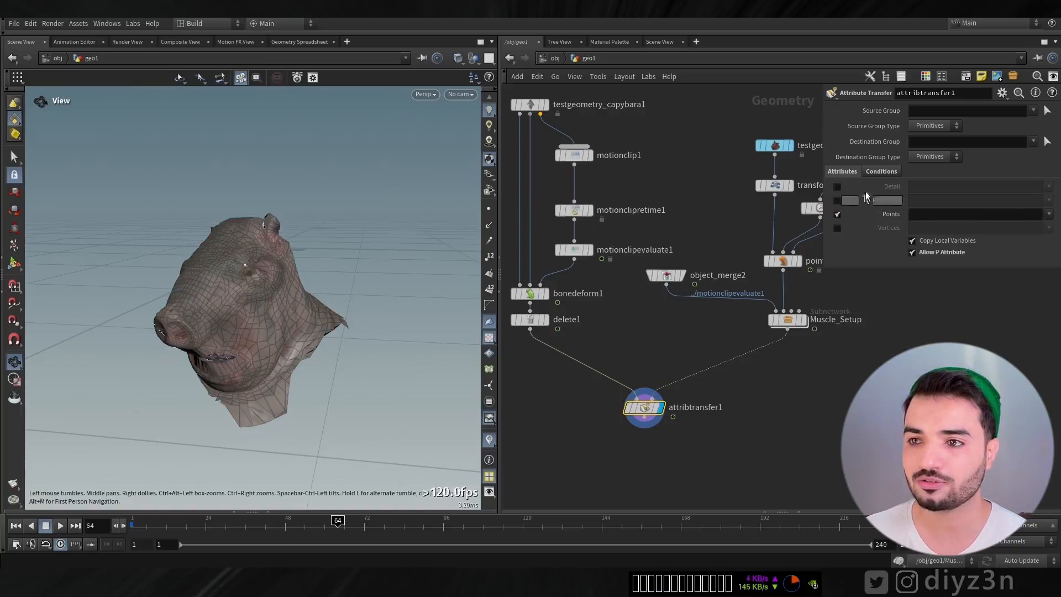
drag(963, 239, 979, 239)
drag(140, 531, 221, 531)
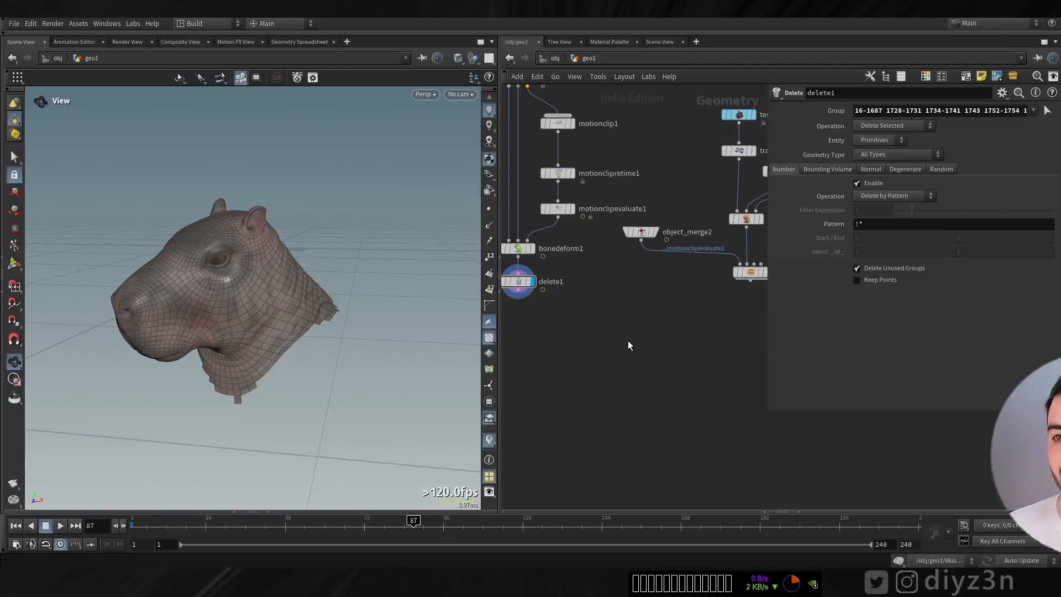
Add a Volume Mix node in the empty network space below object_merge2.
key(Tab)
text(vom)
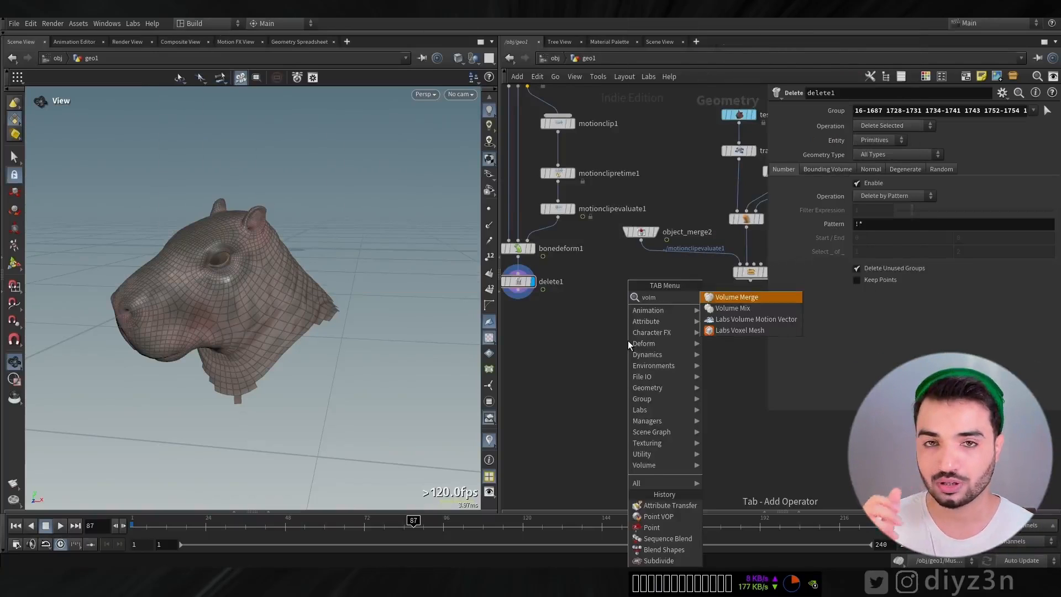
click(711, 310)
click(622, 363)
scroll(643, 395, up, 2)
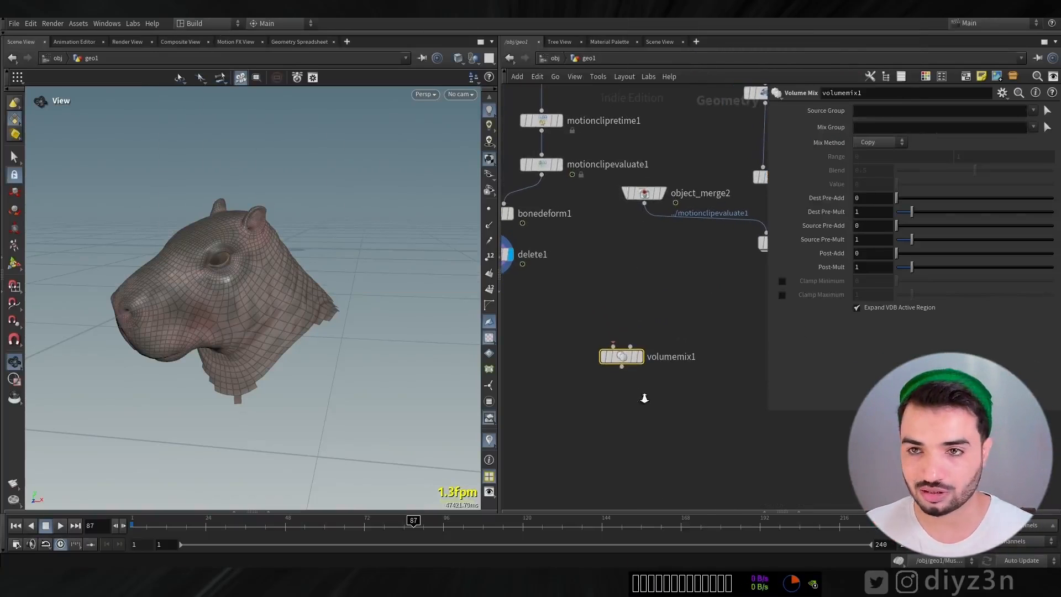
middle_drag(640, 404, 661, 431)
Set volumemix1's Mix Method to Blend and its Blend value to 0.625.
click(886, 146)
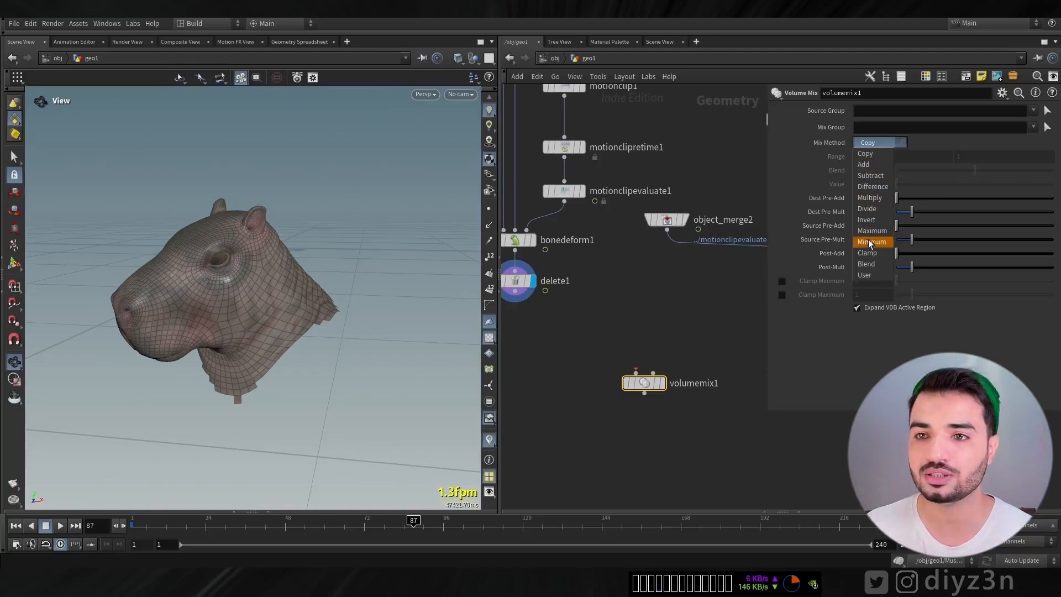
click(866, 267)
drag(884, 177, 992, 175)
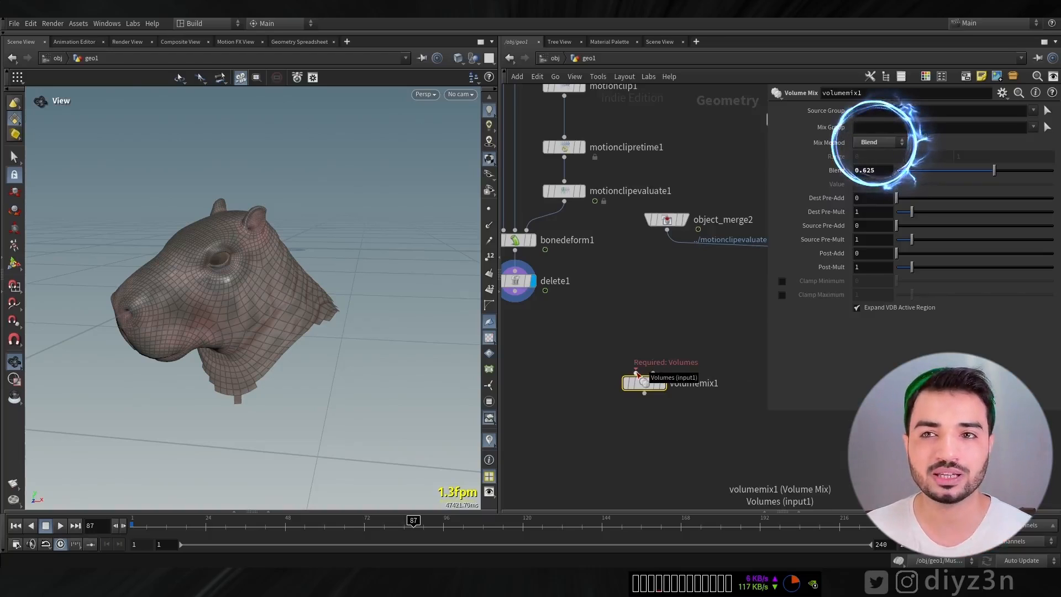
Add a VDB from Polygons node below delete1, feed it the capybara head from delete1 and display it.
middle_drag(607, 303, 633, 301)
key(Tab)
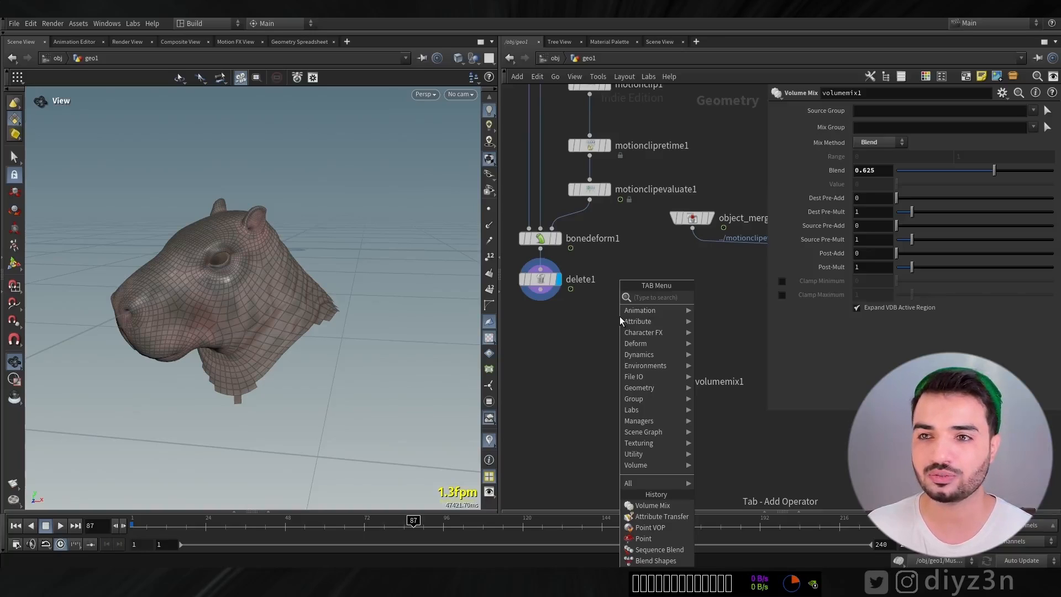
text(vdbfr)
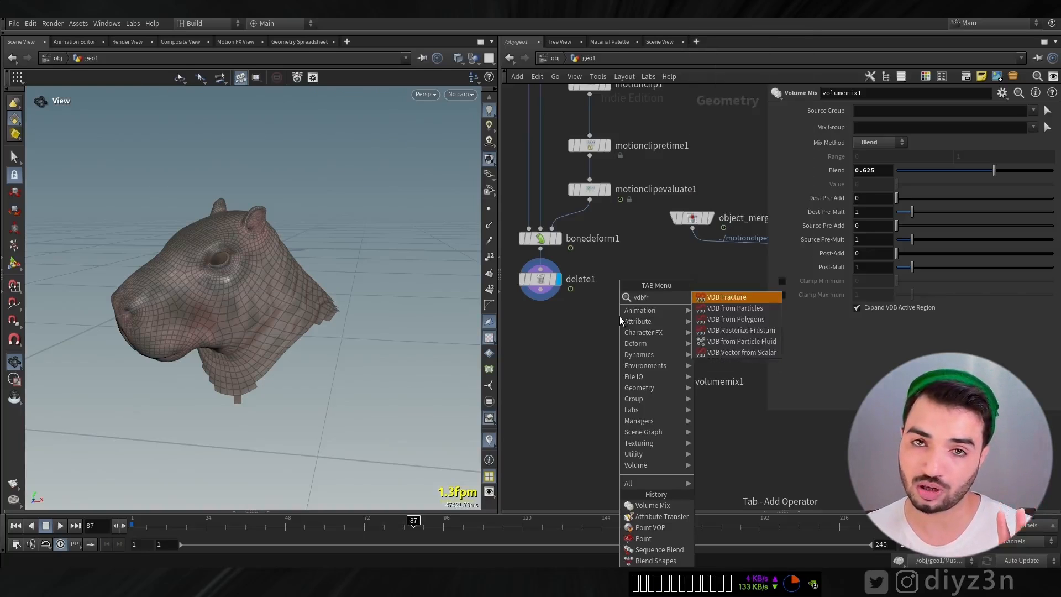
click(735, 319)
click(603, 316)
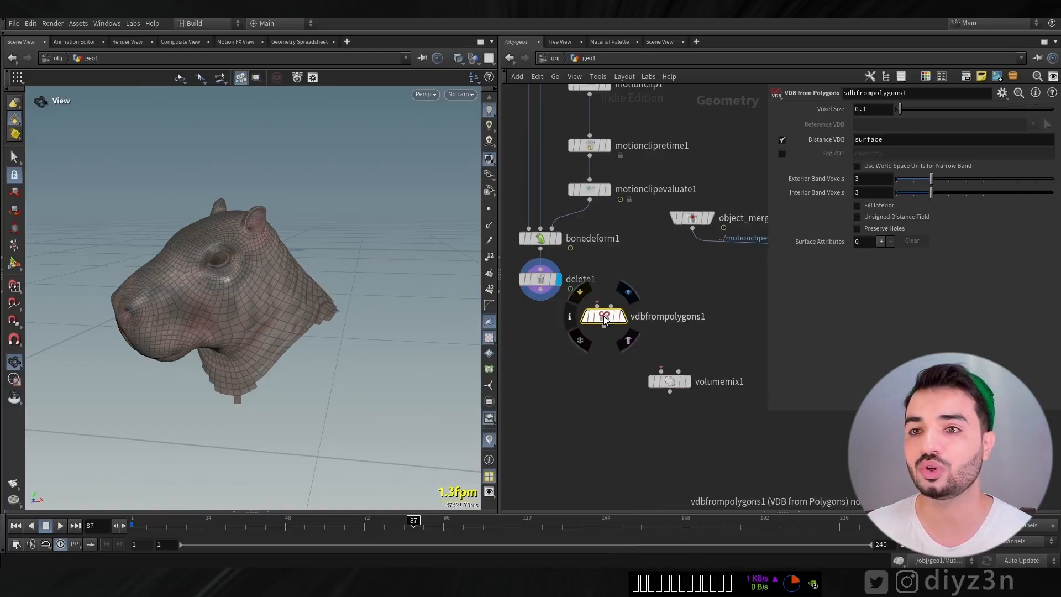
key(r)
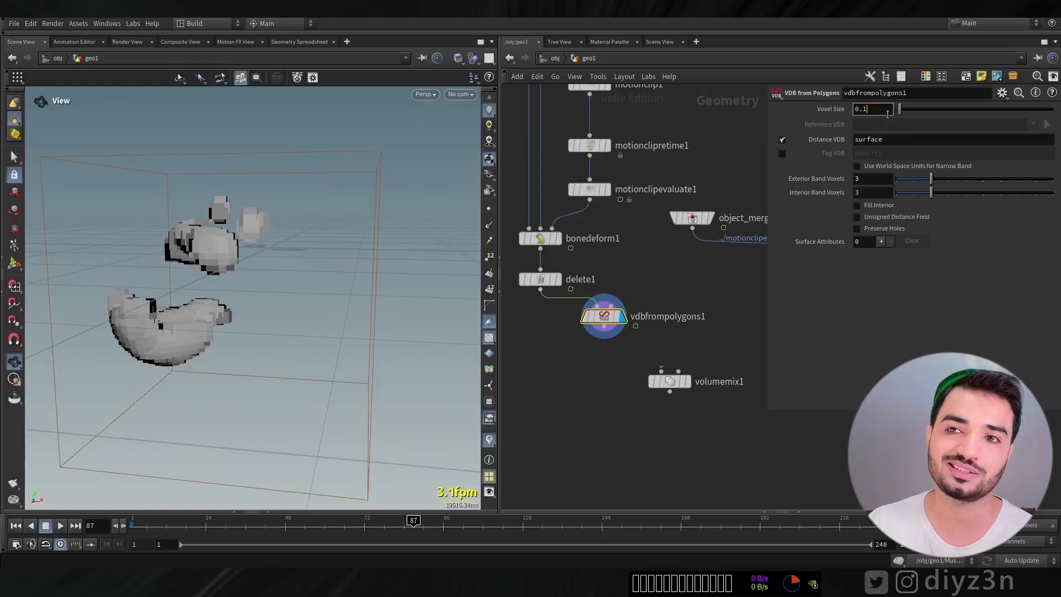
Enable Preserve Holes on vdbfrompolygons1 and refine its Voxel Size, trying 0.05 and 0.01 before settling on 0.02.
key(Return)
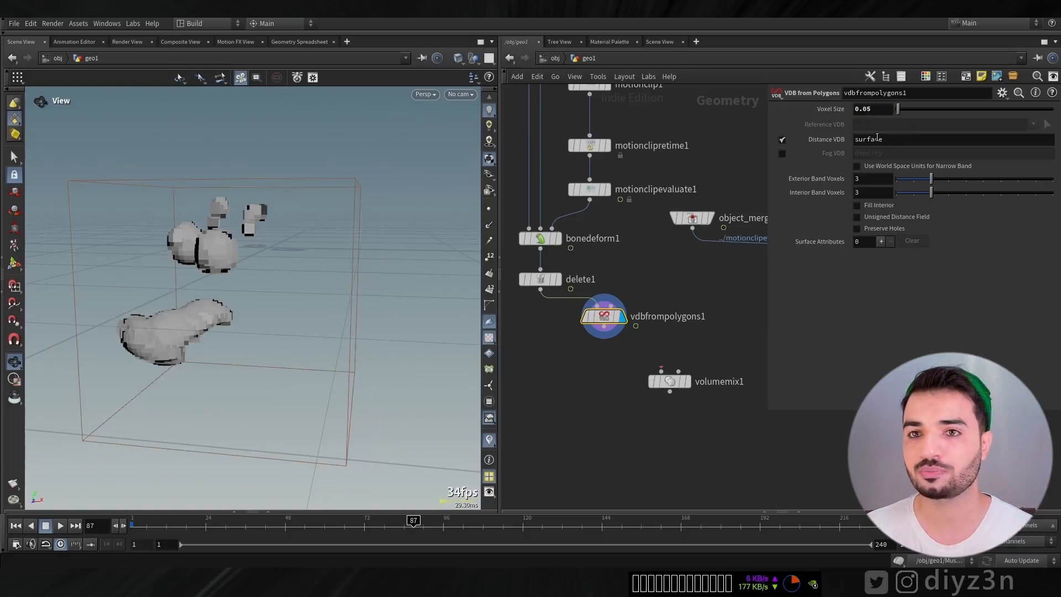
click(867, 231)
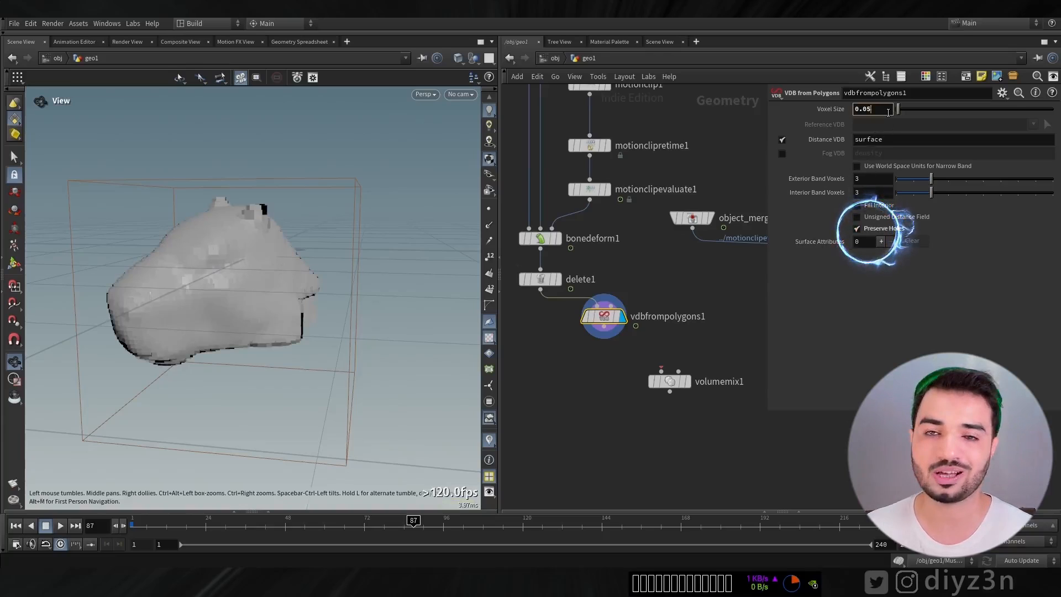
text(1)
key(Return)
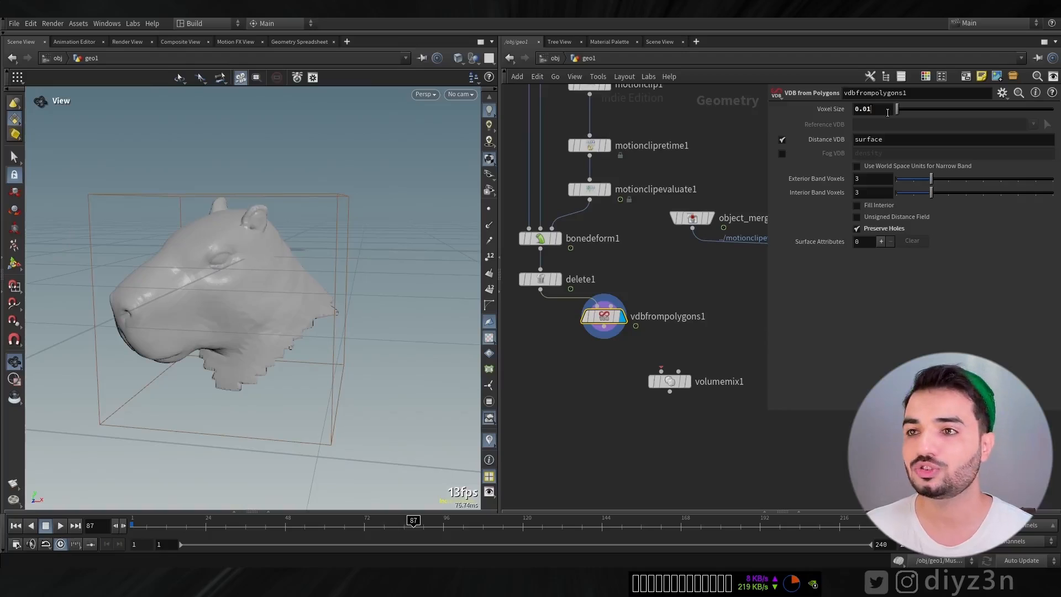
key(Return)
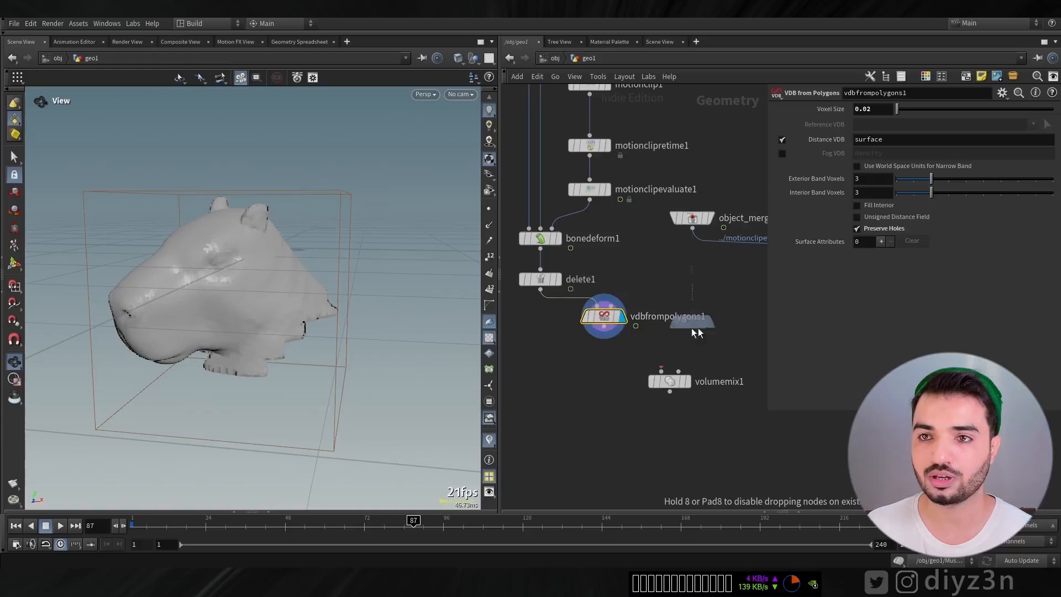
Duplicate vdbfrompolygons1 beneath Muscle_Setup, connect Muscle_Setup to the copy's first input and display it.
alt+drag(693, 329, 742, 324)
middle_drag(737, 280, 637, 230)
drag(641, 272, 690, 279)
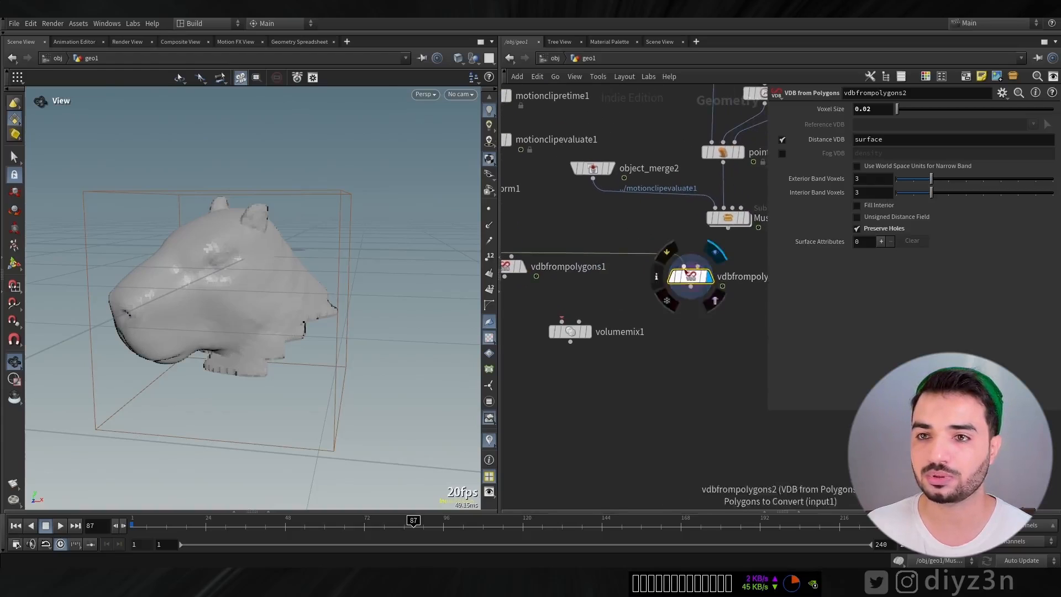
middle_drag(622, 316, 666, 305)
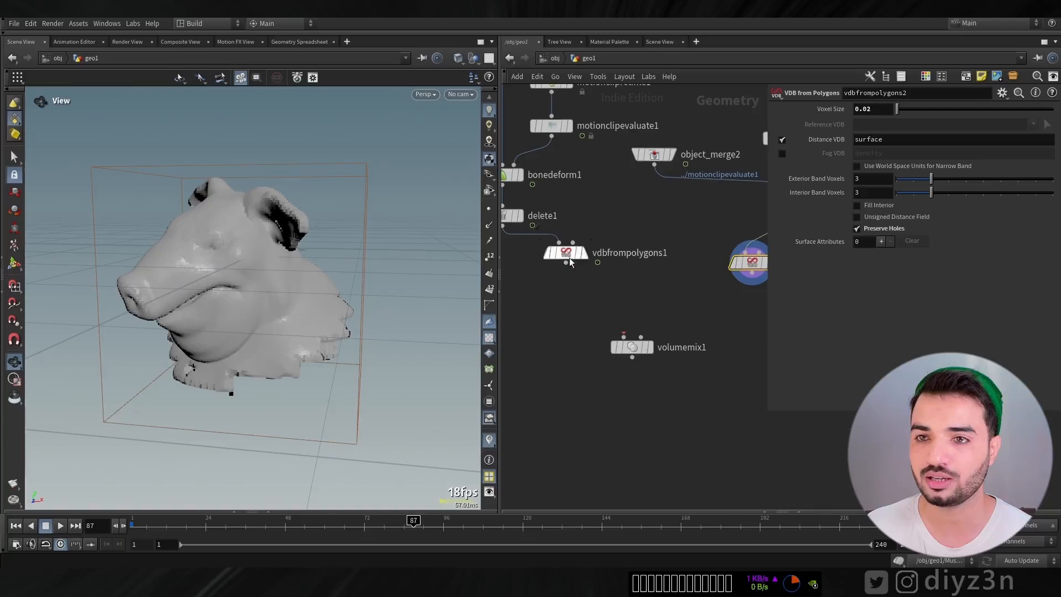
Connect the capybara and pig VDB nodes to volumemix1's first and second inputs, display it and set Blend to 0.
drag(569, 260, 569, 276)
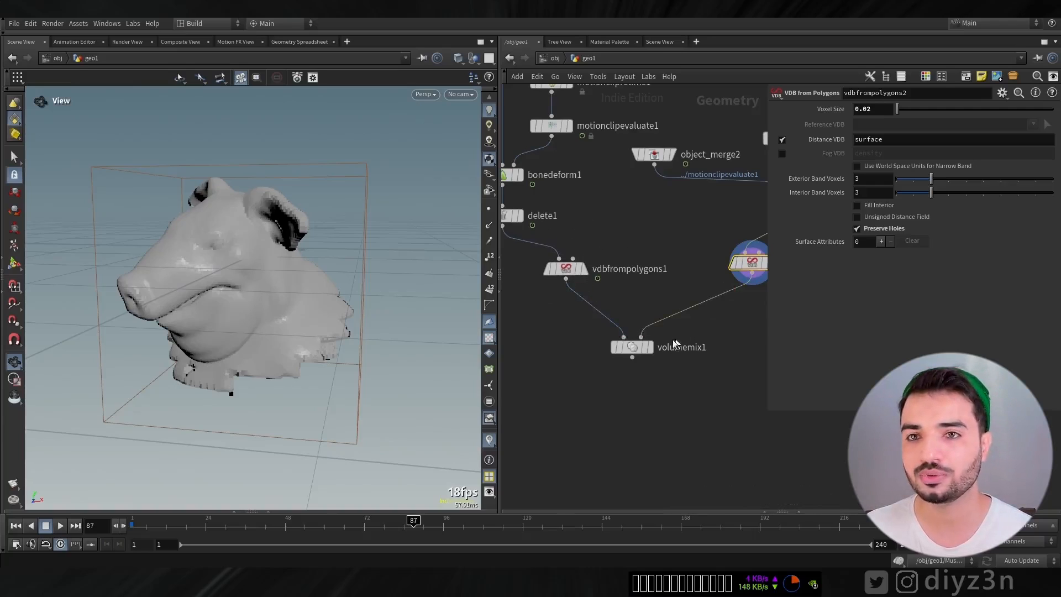
click(650, 347)
click(637, 348)
drag(993, 171, 865, 204)
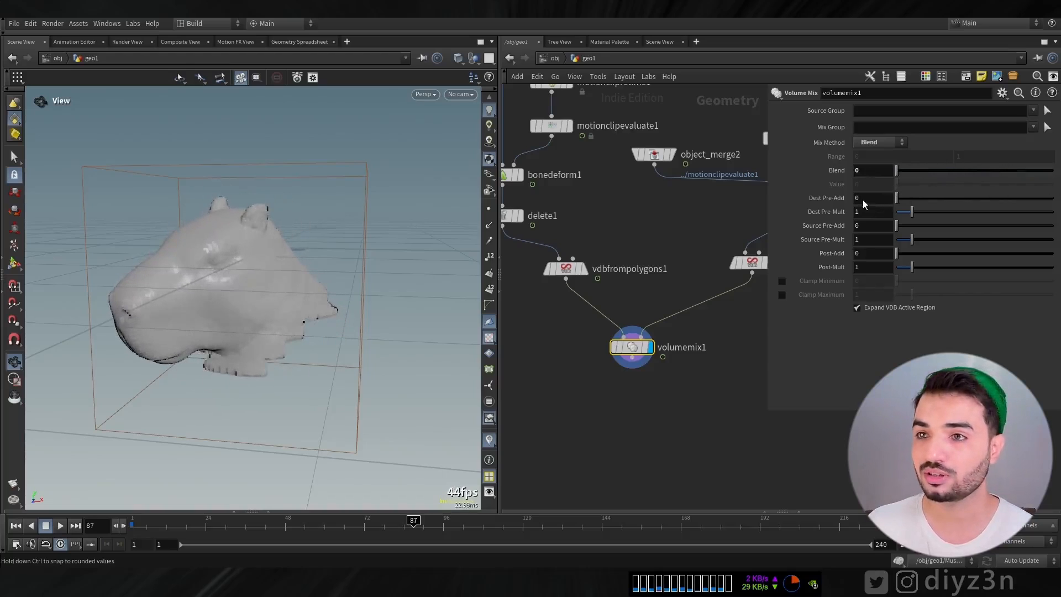
Keyframe volumemix1's Blend from 0 at about frame 31 to 1 at frame 72.
middle_drag(645, 394, 643, 337)
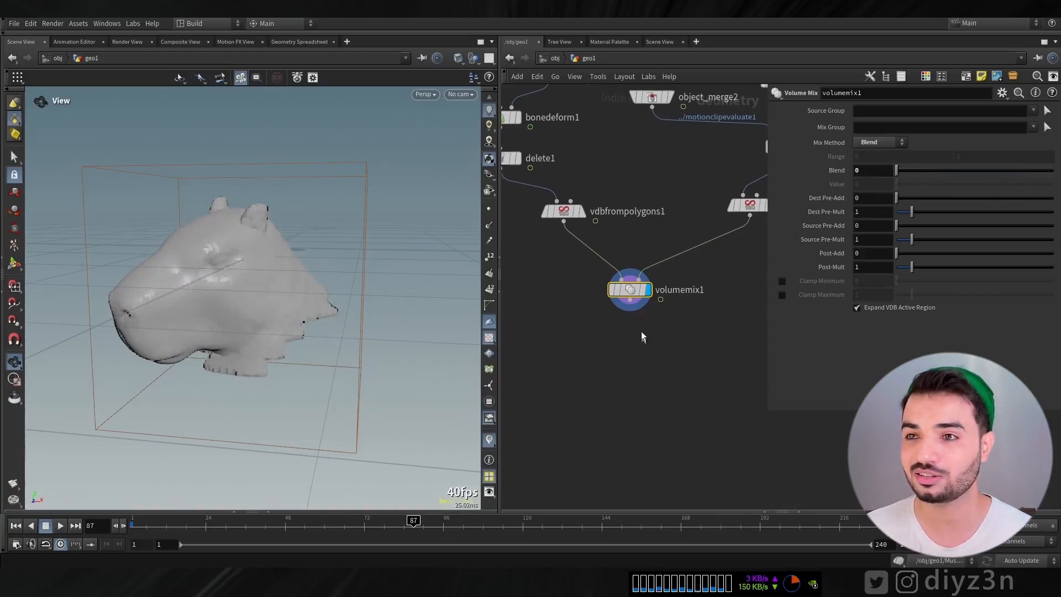
drag(211, 525, 228, 528)
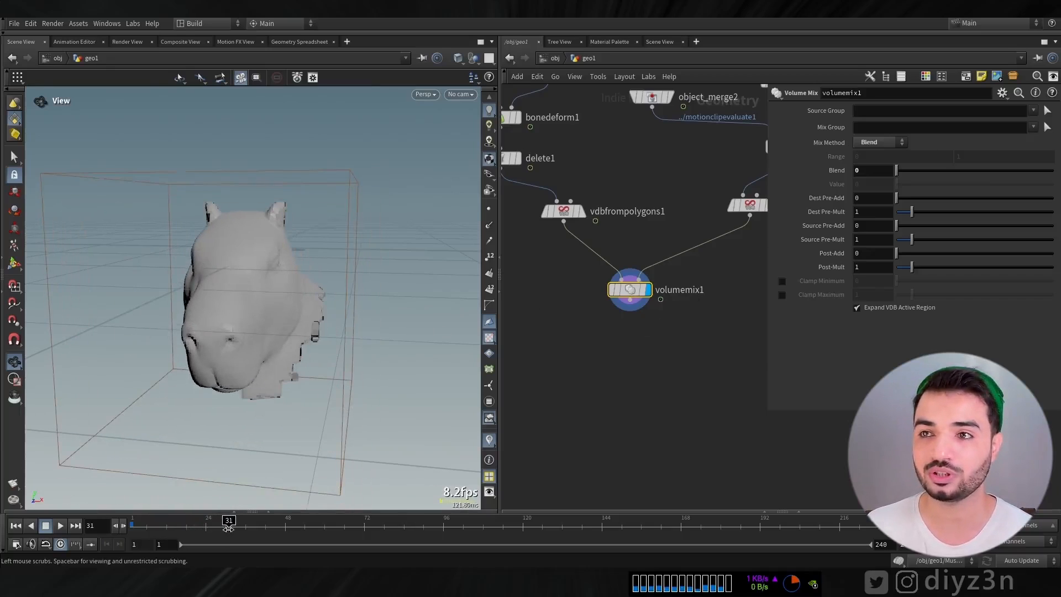
click(362, 528)
drag(896, 170, 1053, 170)
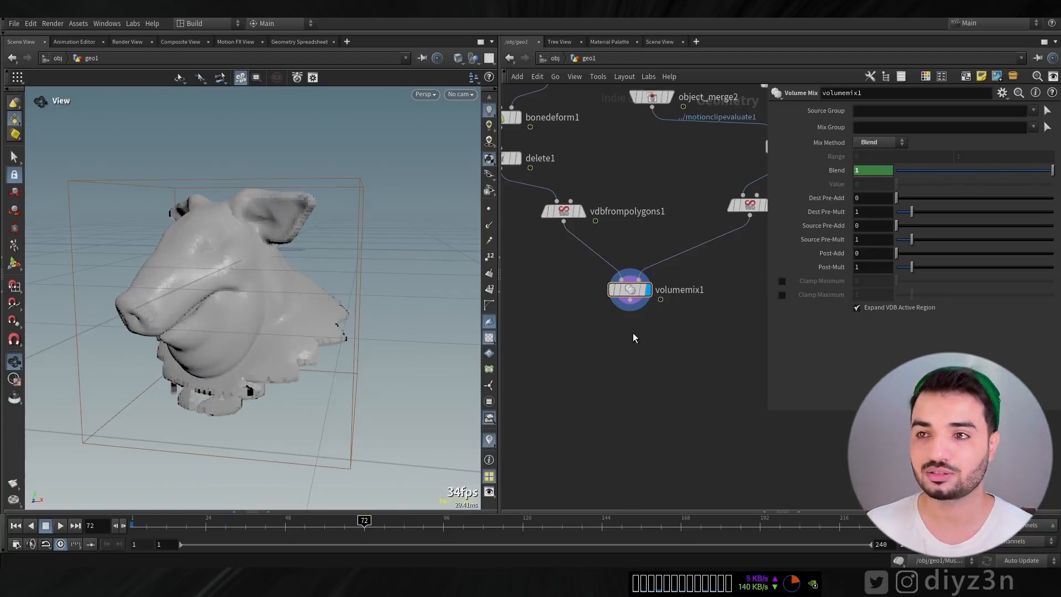
Add a Convert VDB node below volumemix1, connect and display it, and set Convert To to Polygons.
key(Tab)
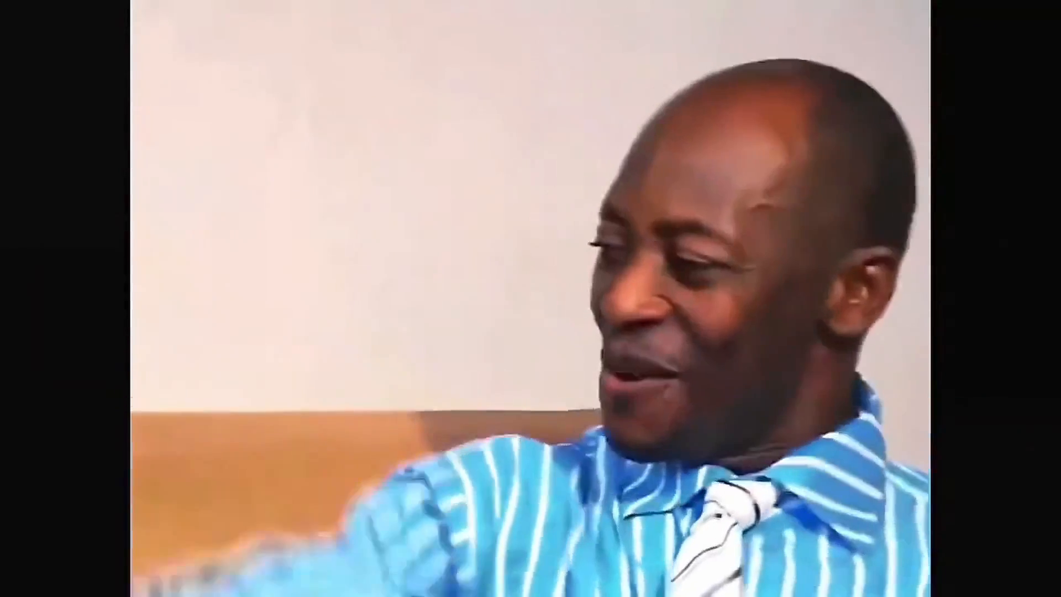
text(vdb)
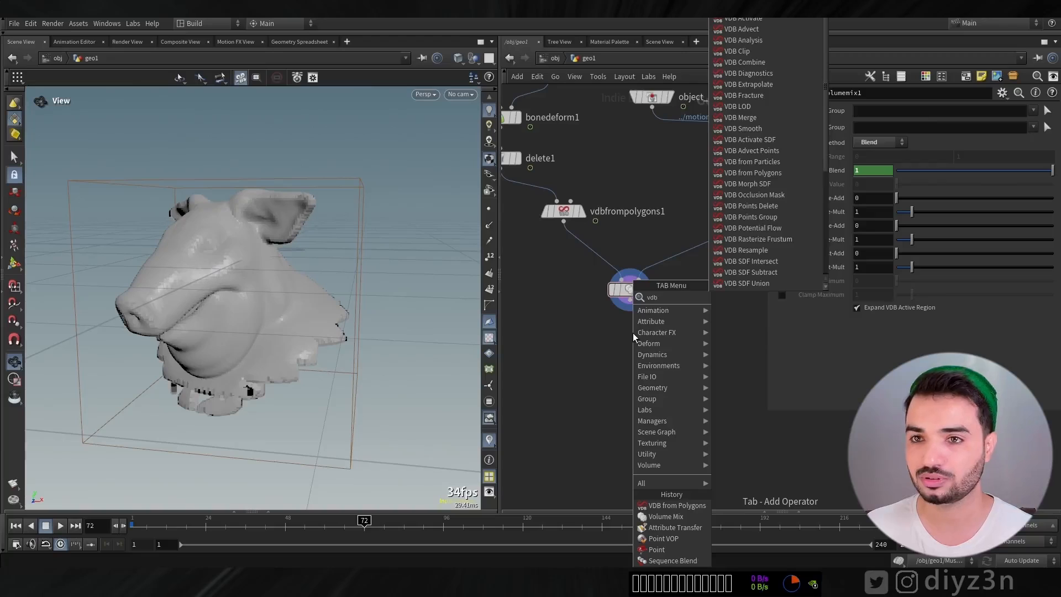
mouse_move(633, 333)
click(719, 330)
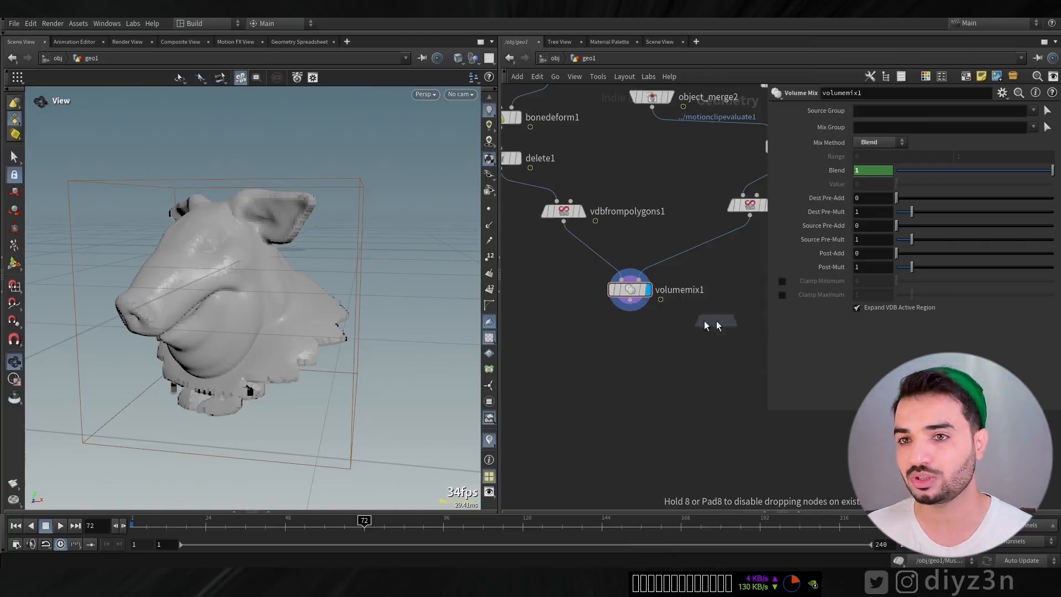
click(634, 359)
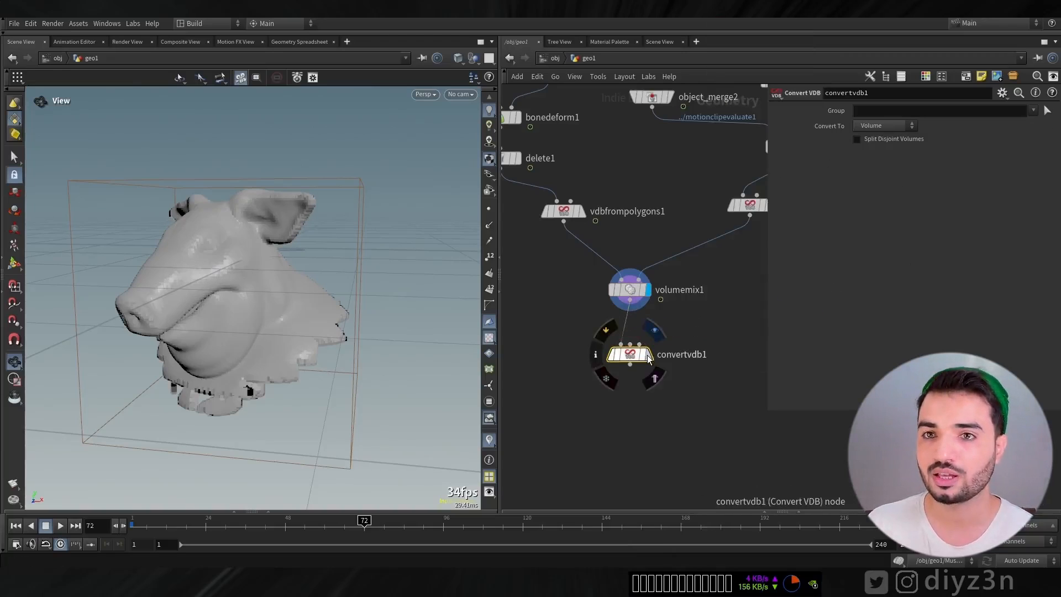
click(885, 125)
click(876, 138)
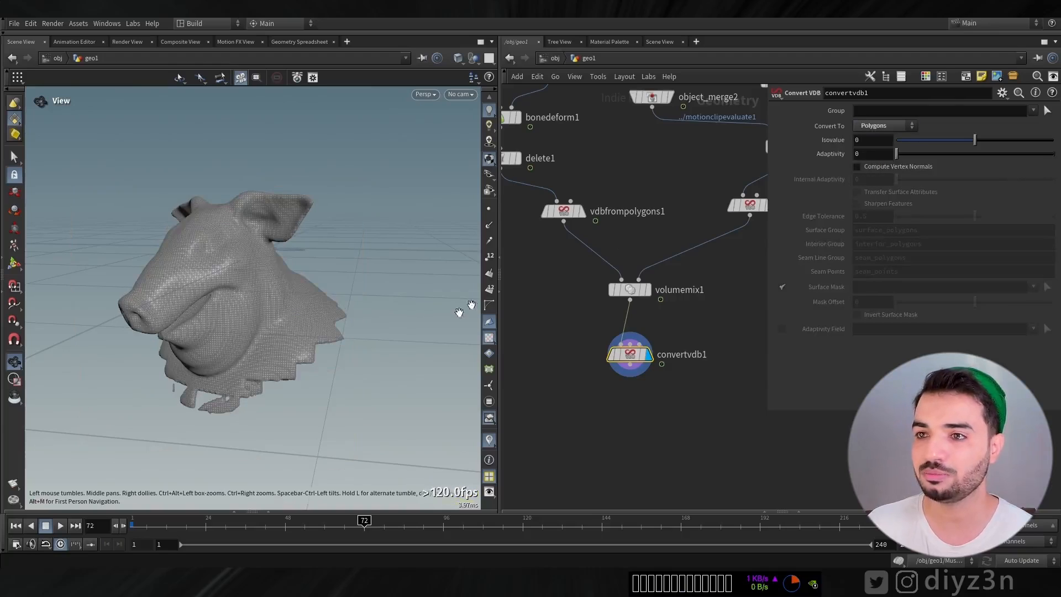
Play the polygon morph from the first frame, orbit to the head's other side and scrub through the transition frames.
click(19, 528)
click(60, 525)
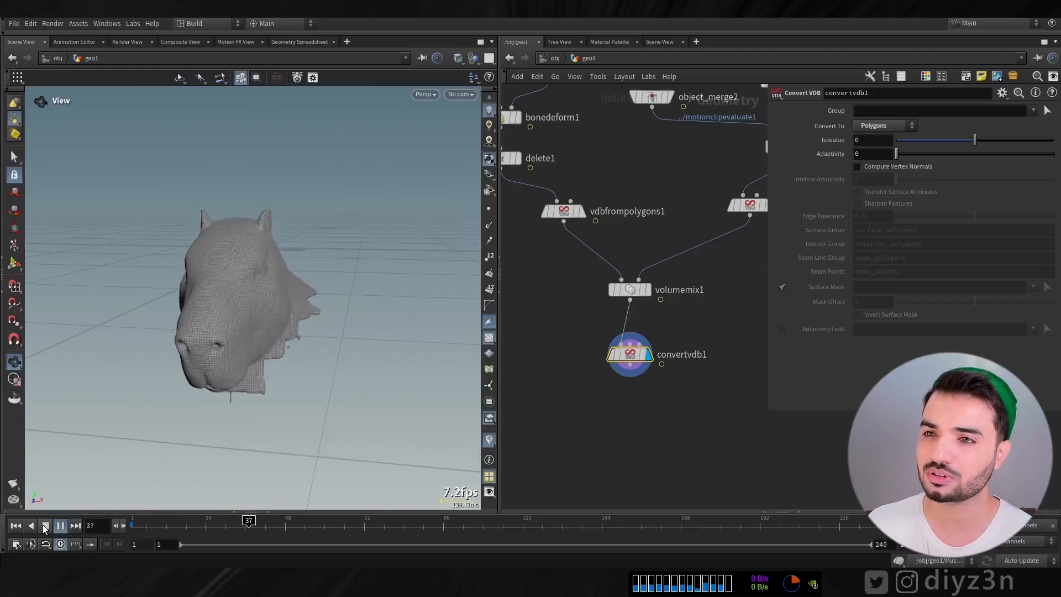
click(43, 525)
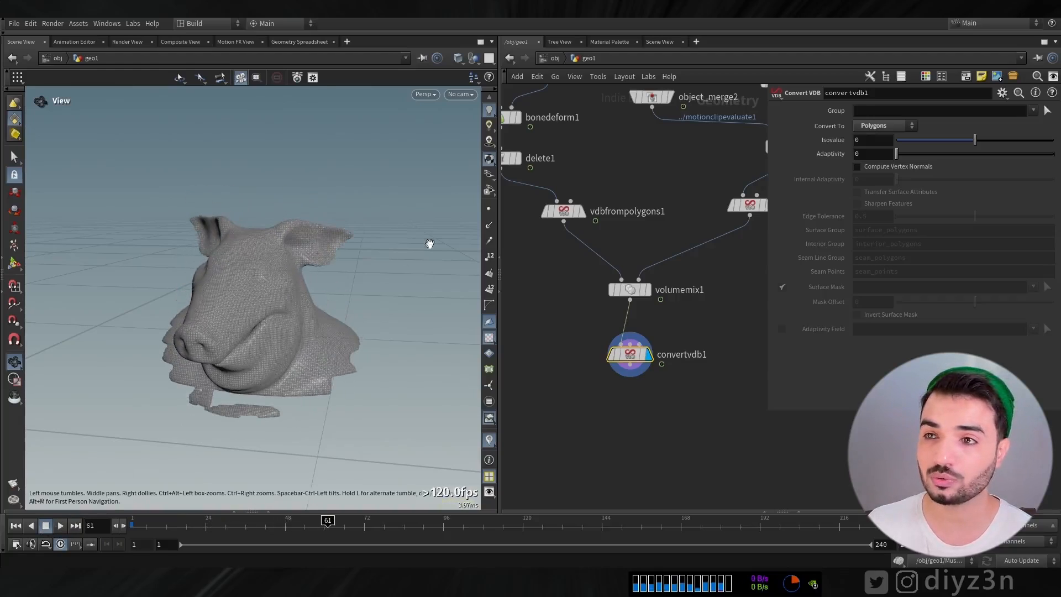
drag(428, 244, 263, 293)
drag(321, 526, 295, 526)
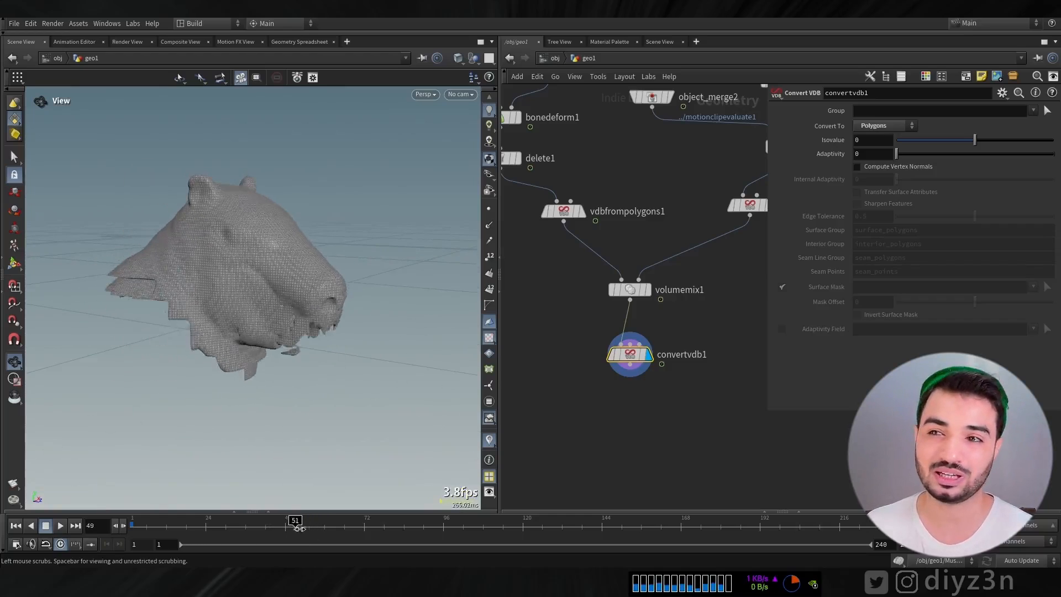
drag(339, 524, 259, 534)
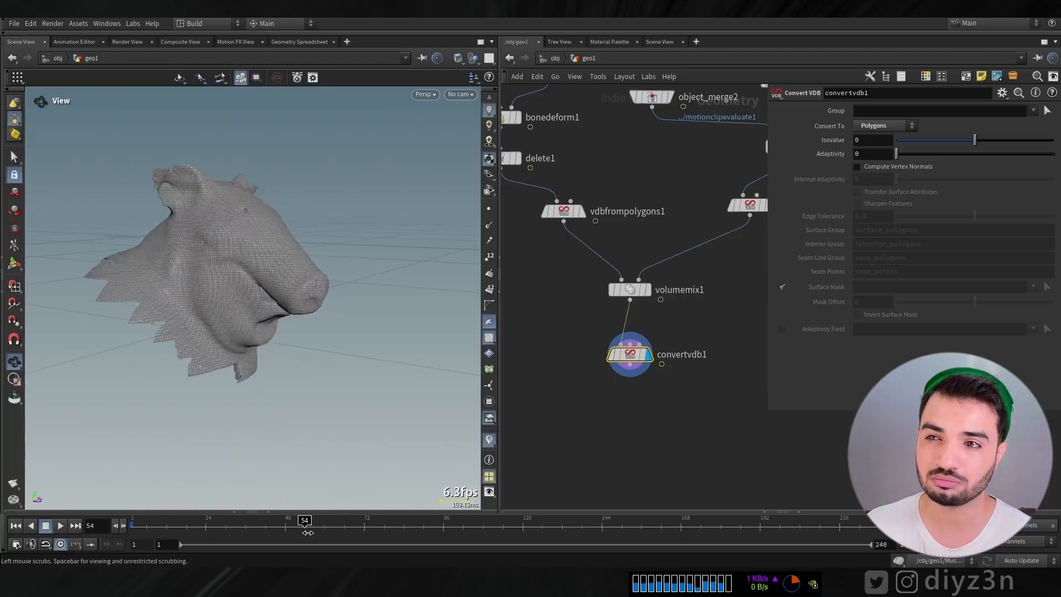
Generate a viewport flipbook of the morph in MPlay, rewind it to frame 1 and play it.
drag(230, 310, 231, 319)
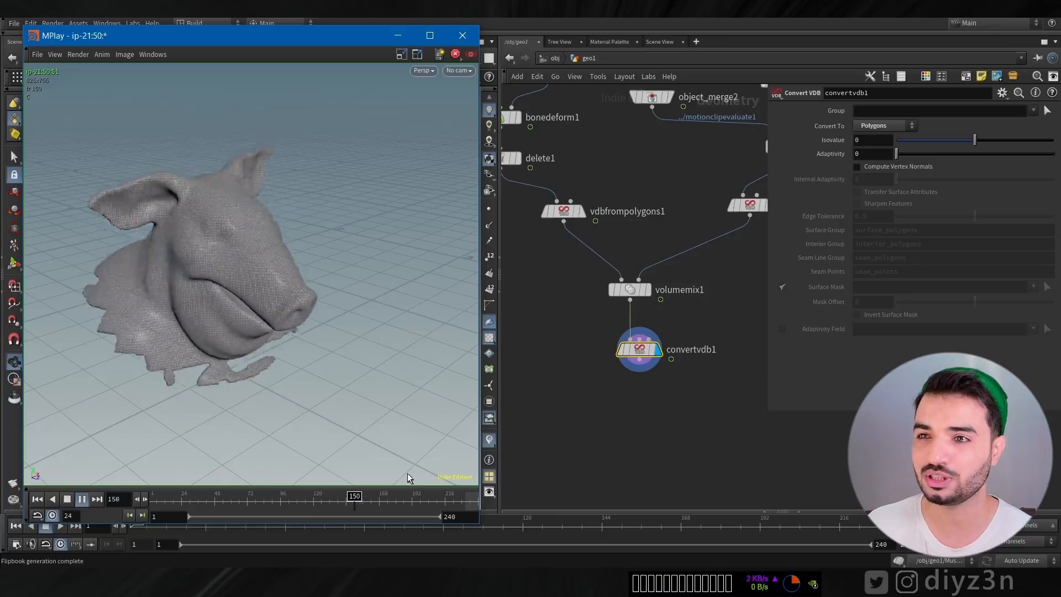
drag(159, 501, 129, 502)
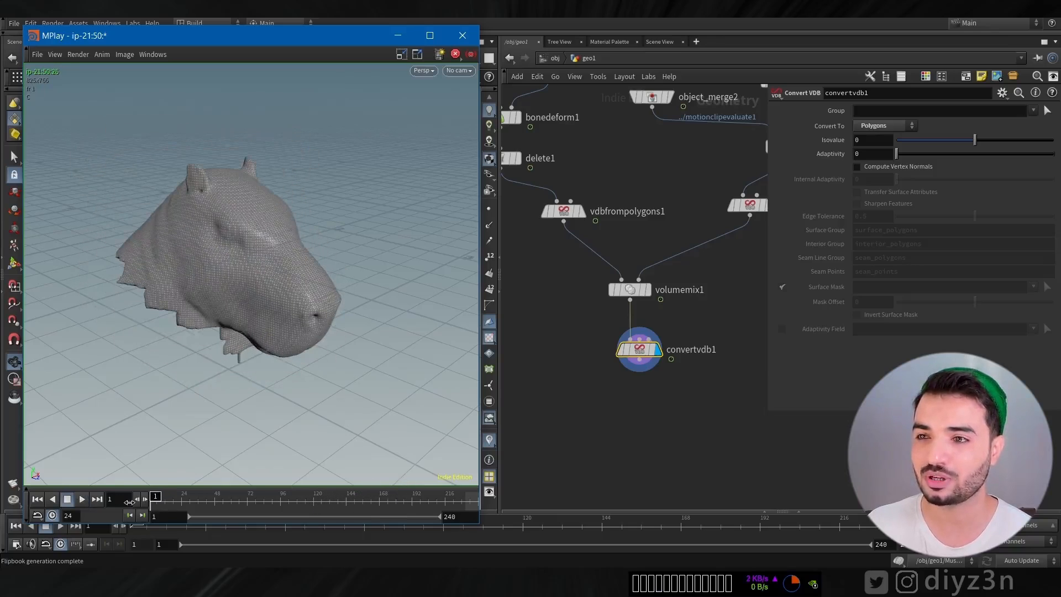
click(82, 499)
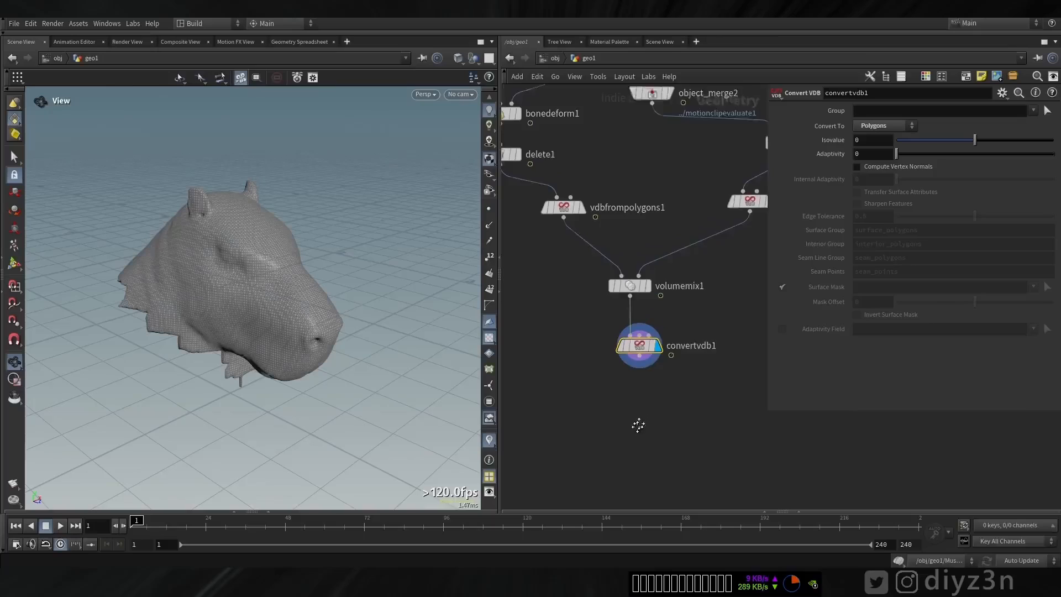
middle_drag(639, 425, 635, 384)
key(Tab)
text(tr)
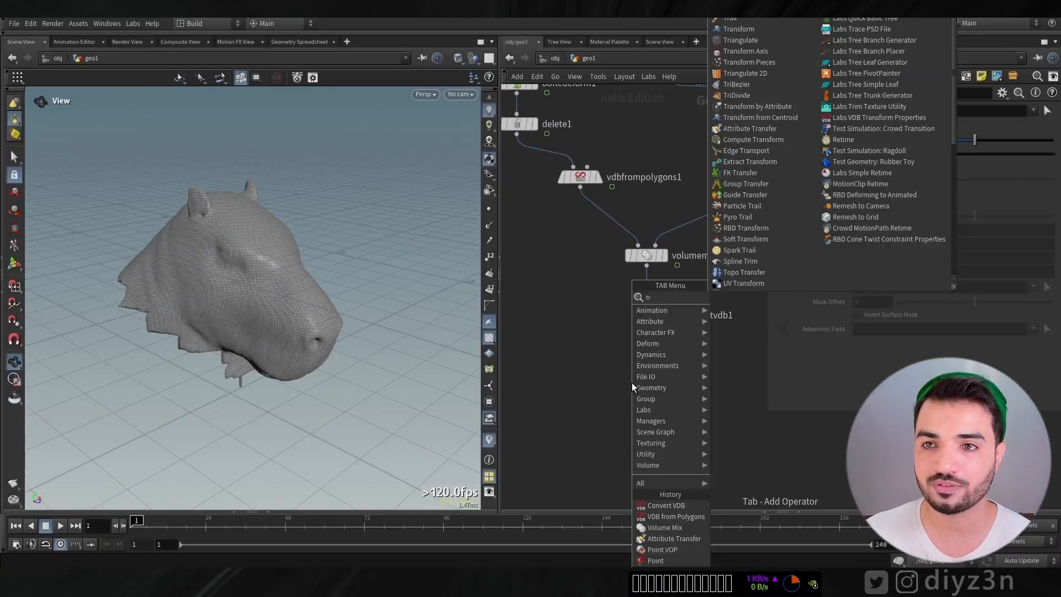
text(ans)
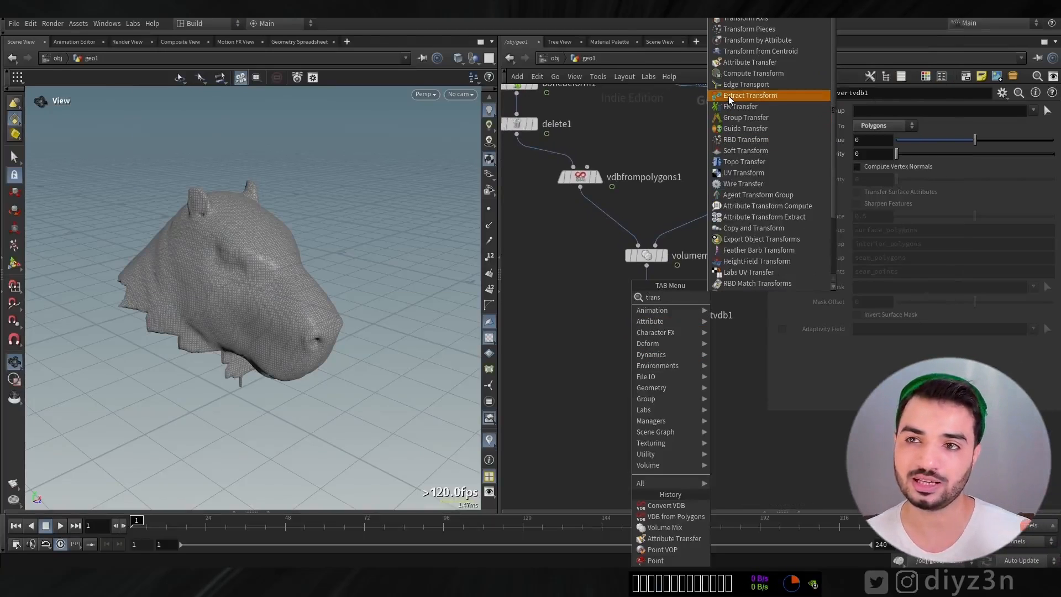
click(568, 257)
middle_drag(566, 260, 596, 320)
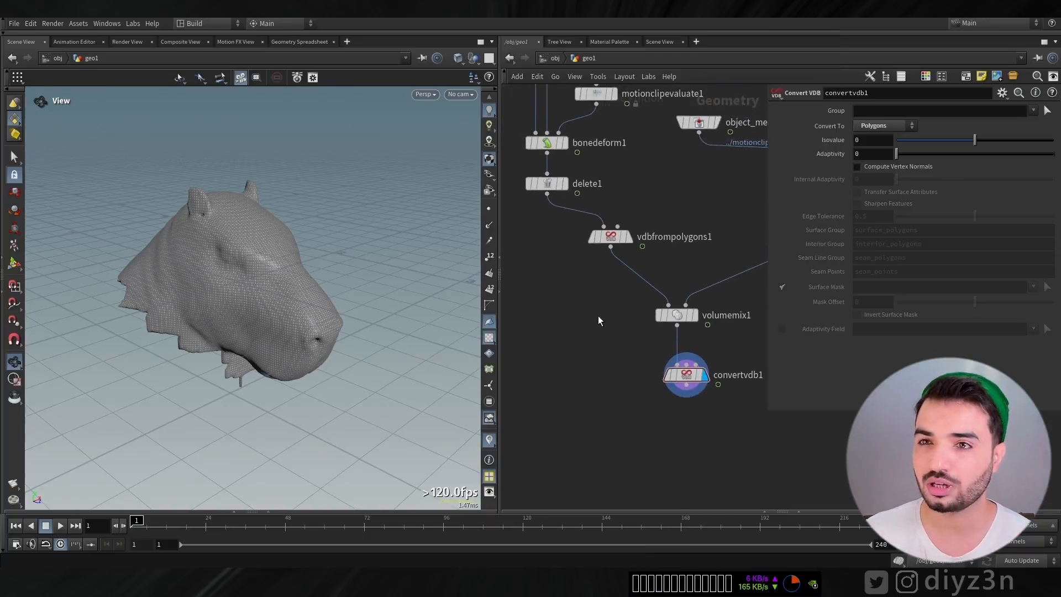
Add an Attribute Transfer node, feed it convertvdb1 first and the textured delete1 geometry second, and display it.
click(562, 183)
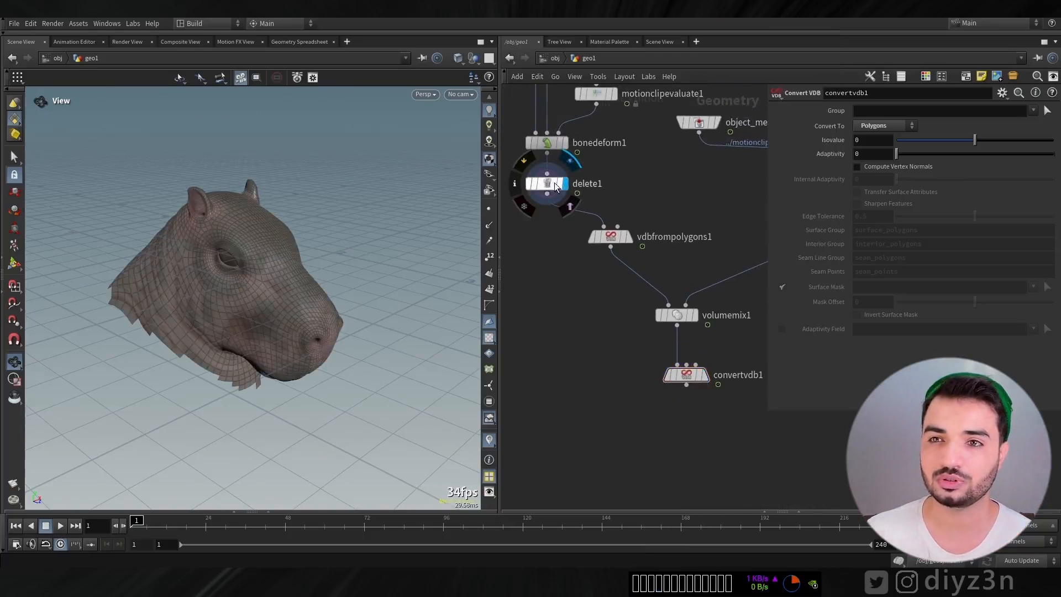
middle_click(550, 186)
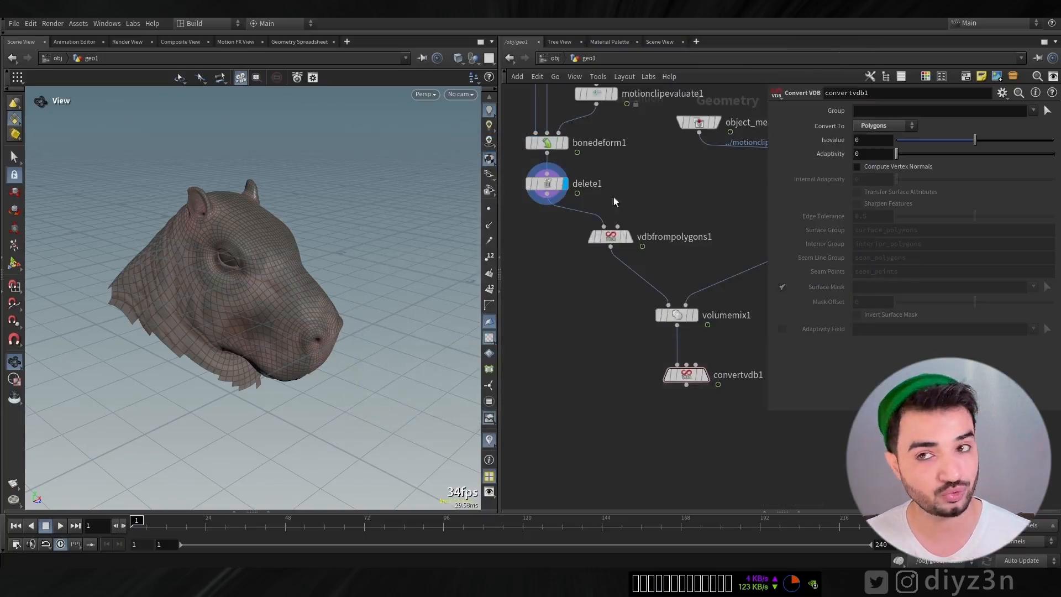
middle_drag(614, 197, 611, 152)
key(Tab)
text(transfer)
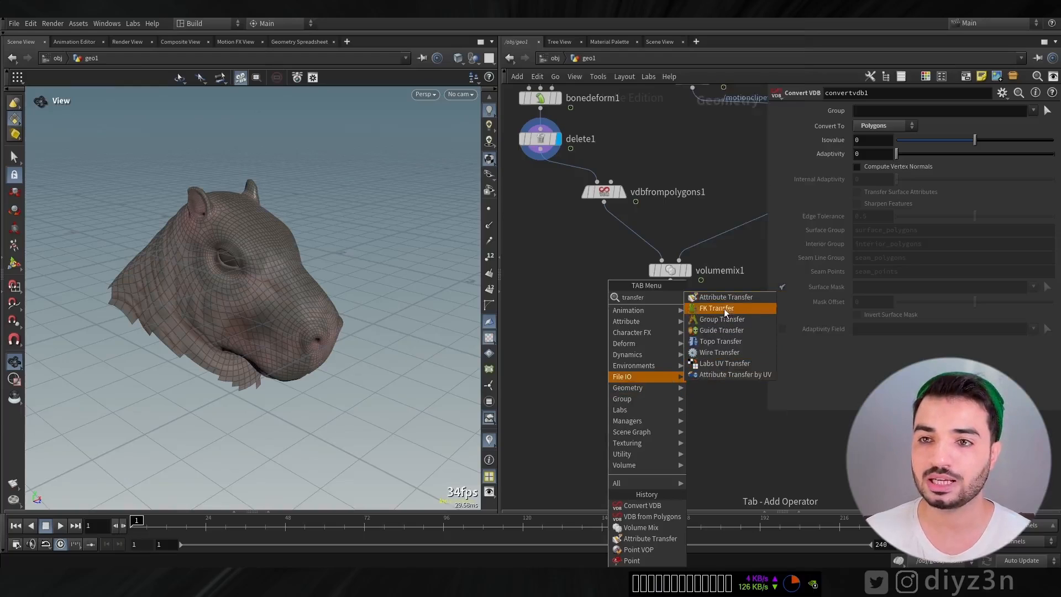
click(726, 297)
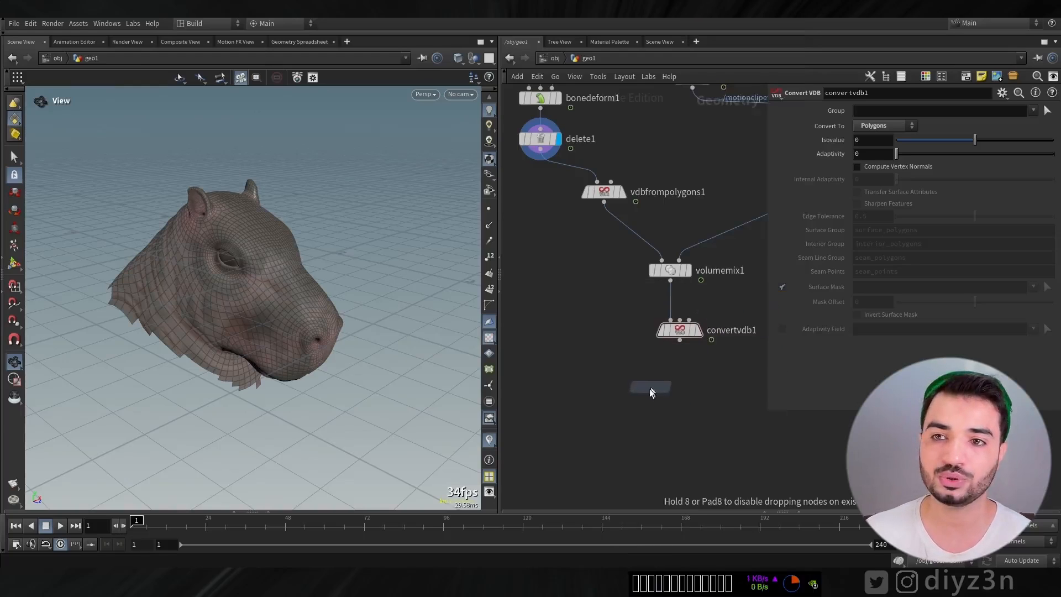
click(604, 414)
click(595, 401)
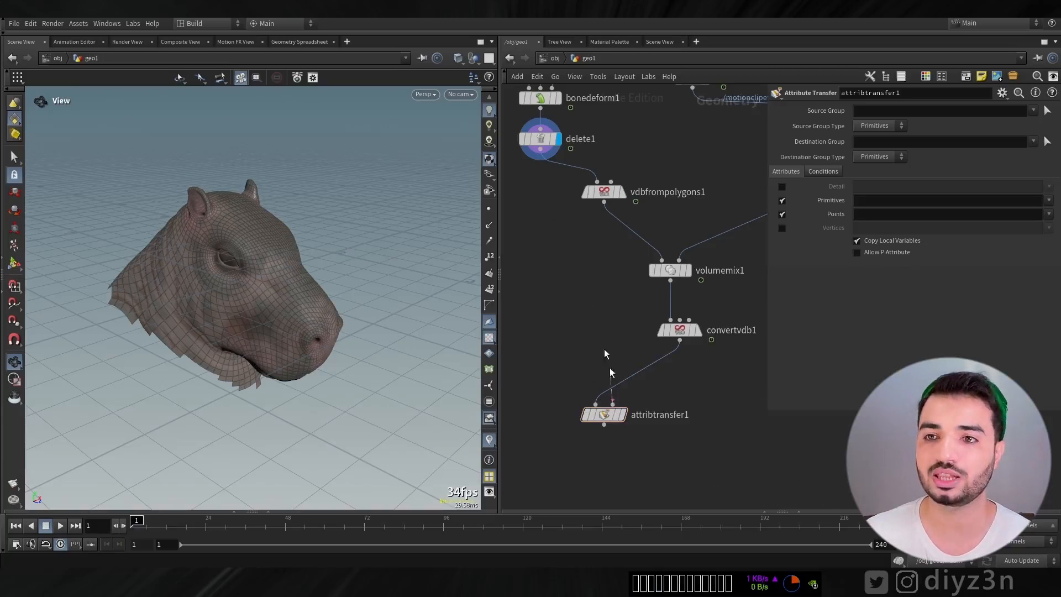
click(623, 414)
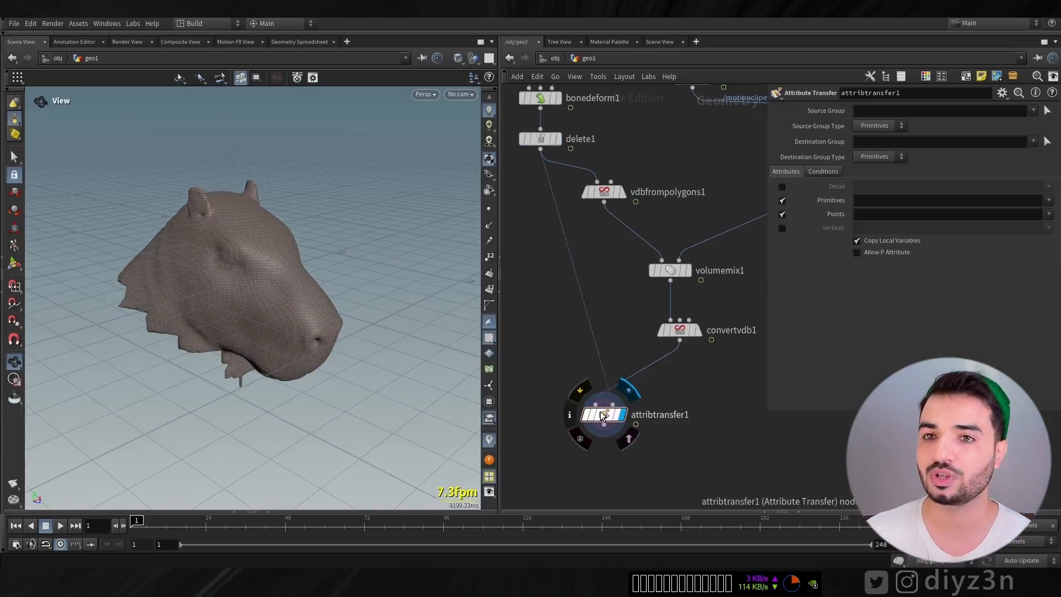
Enable Vertices attributes on attribtransfer1, leaving Detail off, and hide the viewport's reference grid.
click(783, 187)
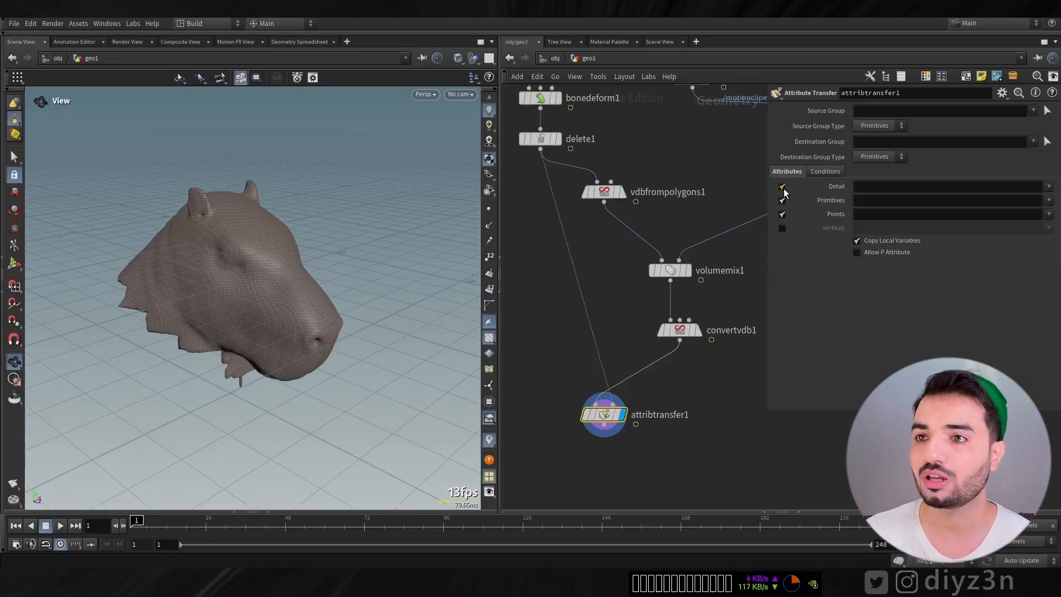
click(783, 187)
click(782, 228)
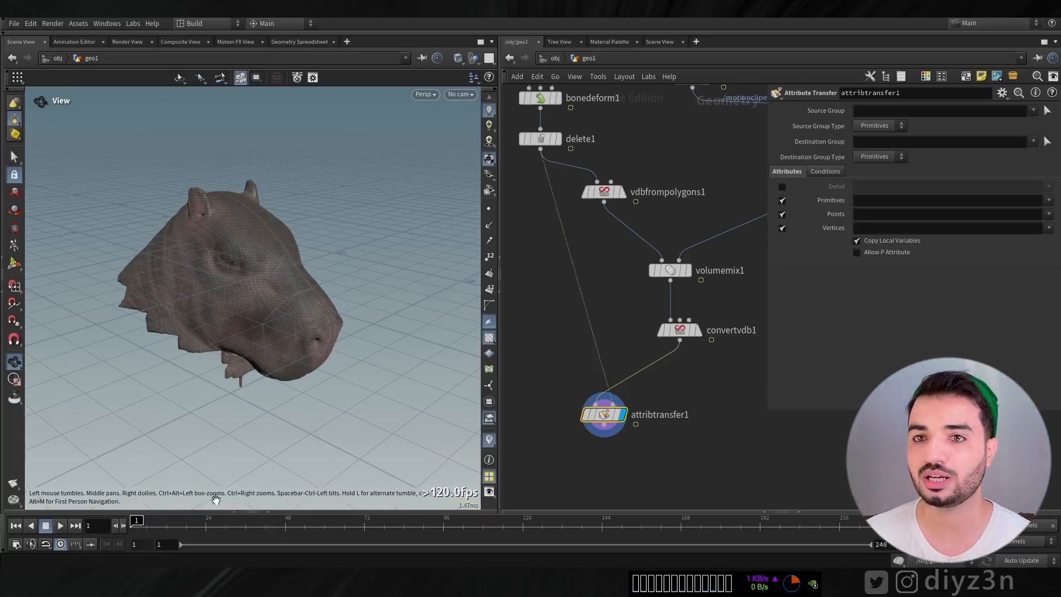
click(489, 98)
click(489, 112)
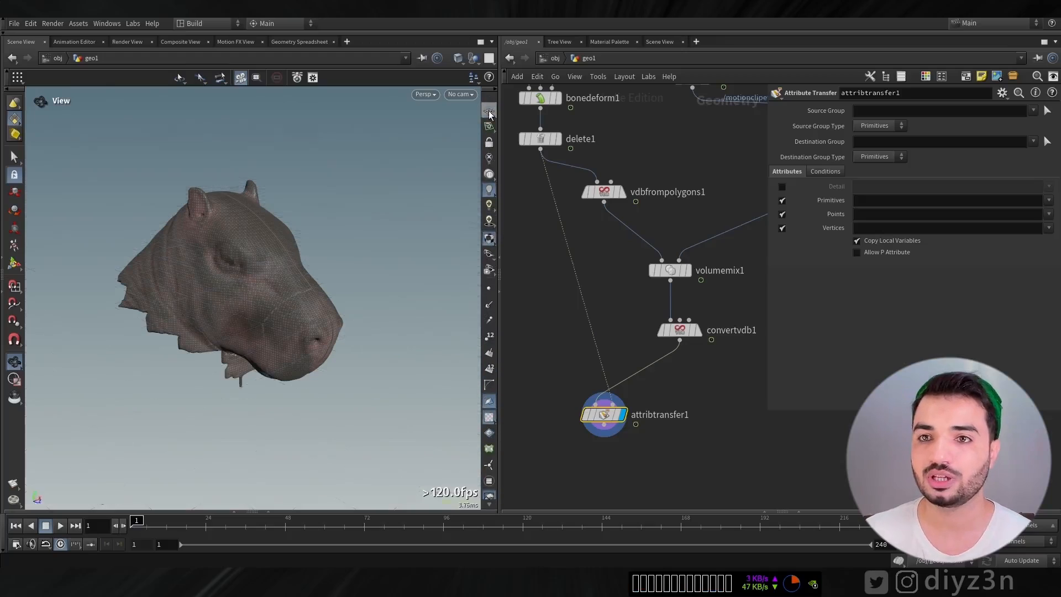
Scrub the morph to inspect the transferred capybara texture and enable Detail attributes on attribtransfer1.
drag(136, 530, 446, 534)
drag(235, 214, 409, 433)
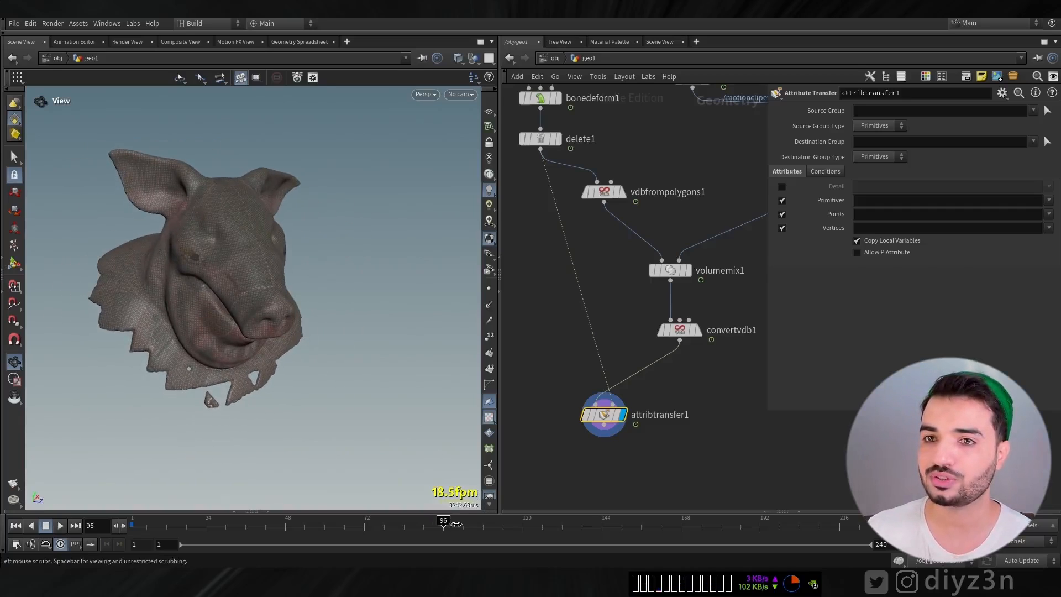
click(782, 188)
click(783, 188)
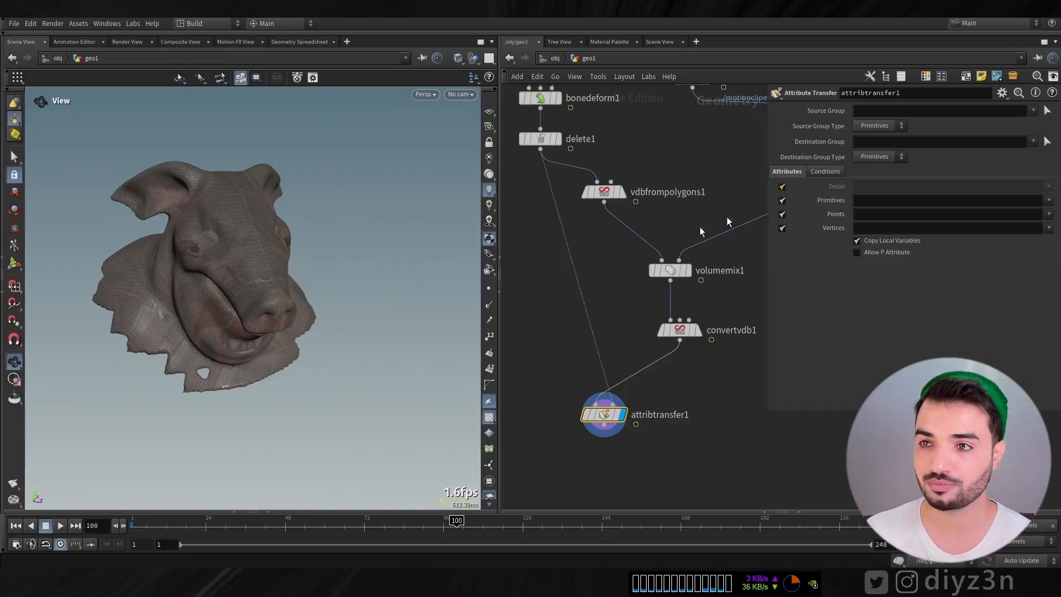
click(331, 523)
drag(331, 523, 300, 540)
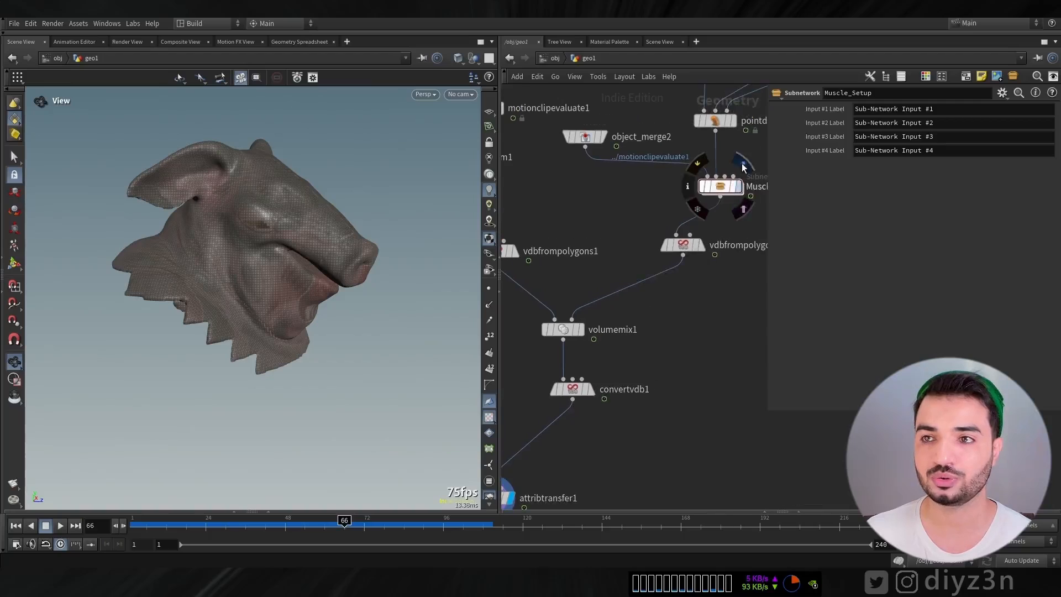
Check Muscle_Setup's display, duplicate attribtransfer1, wire Muscle_Setup into the copy's second input and display the copy.
click(744, 167)
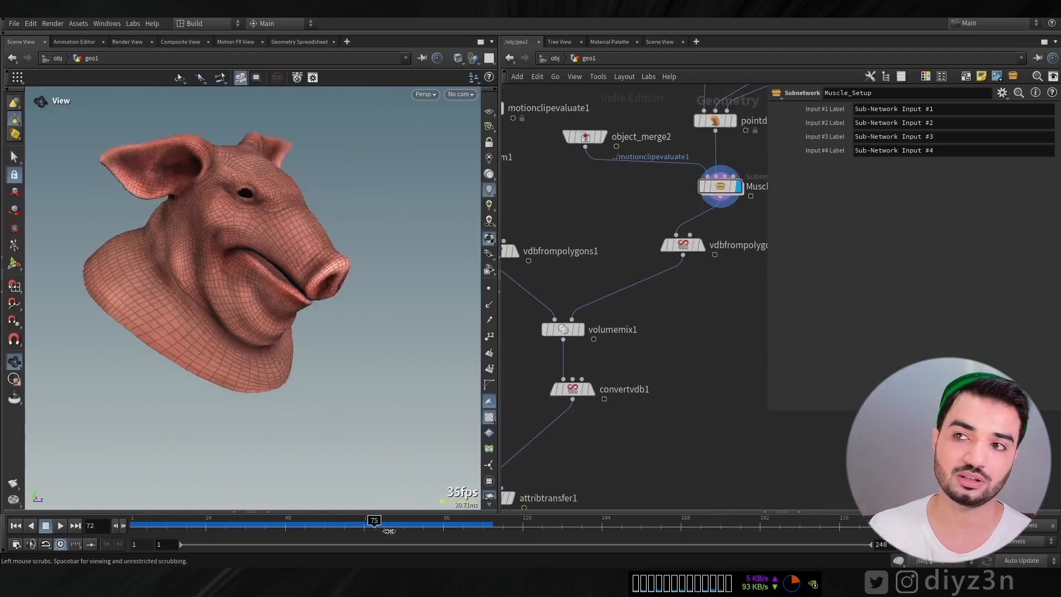
alt+drag(569, 421, 707, 415)
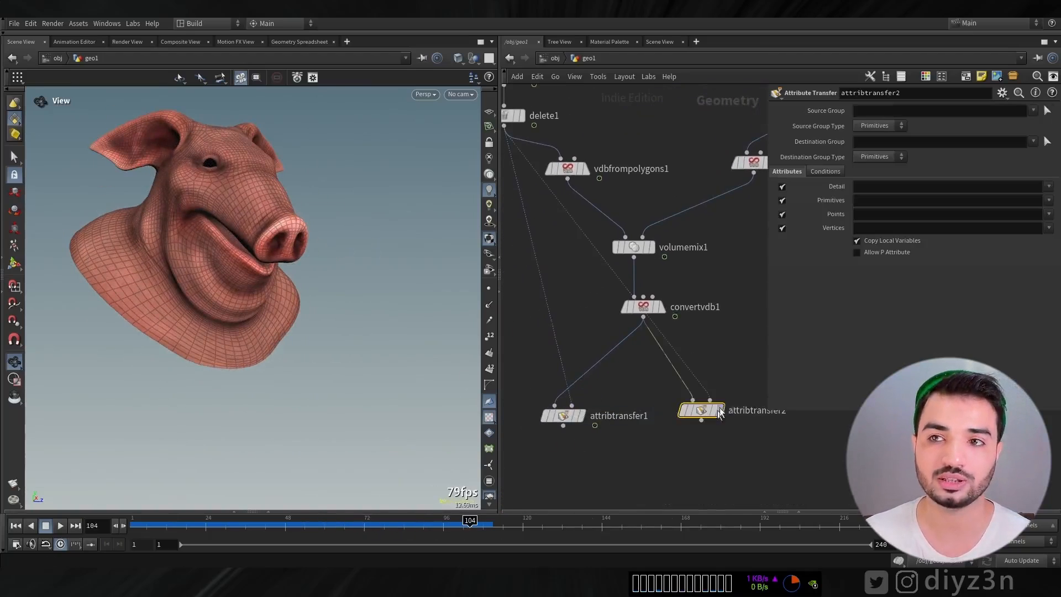
middle_drag(720, 369, 669, 363)
middle_drag(717, 219, 667, 317)
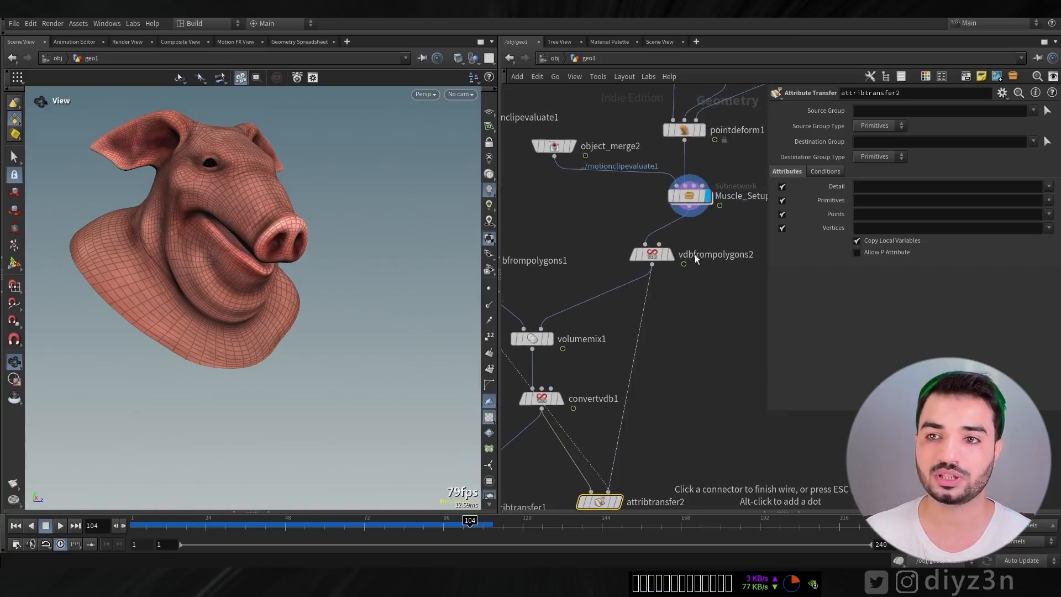
click(704, 236)
middle_drag(661, 395, 737, 234)
click(696, 341)
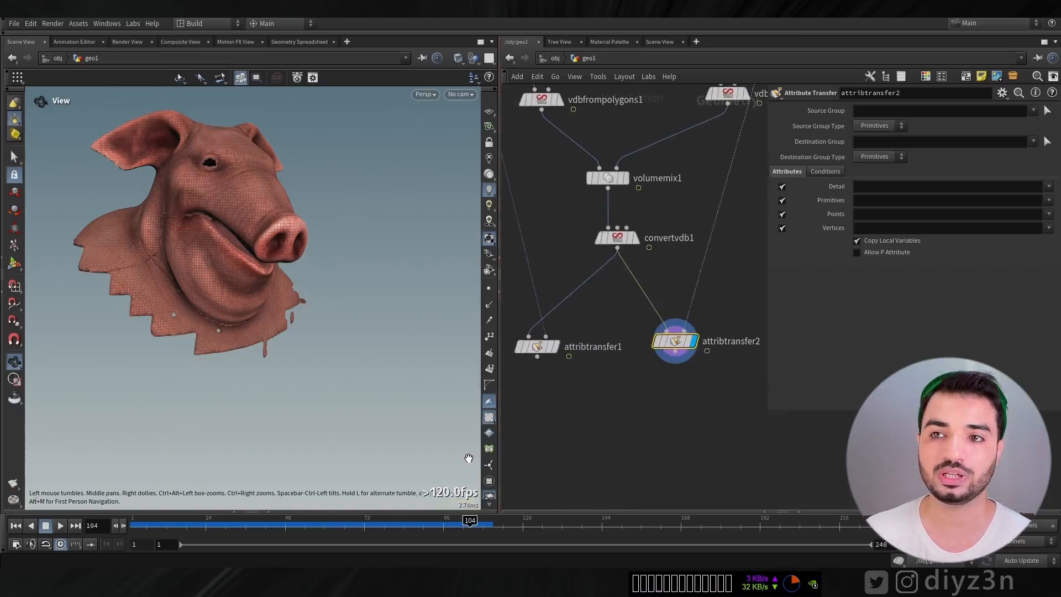
Compare the capybara and pig texture transfers at frame 16, and examine the pig version at frame 57.
drag(262, 534, 180, 534)
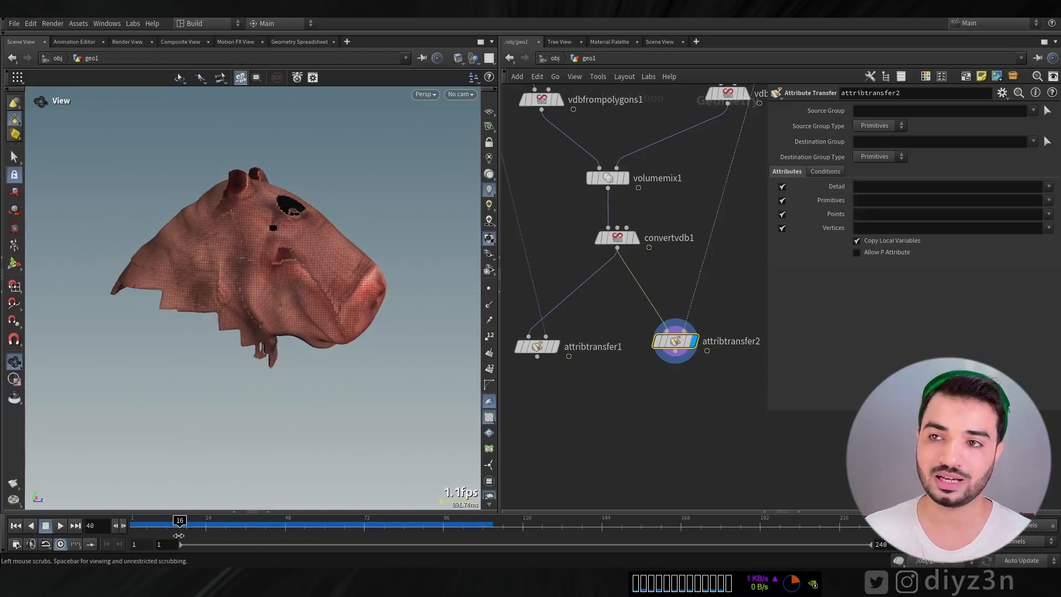
click(556, 344)
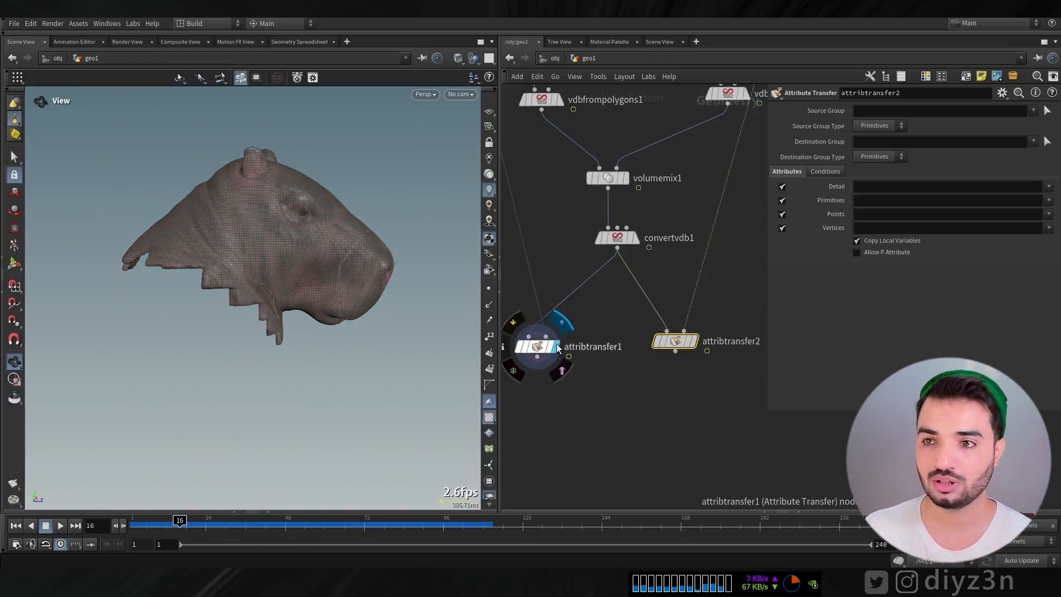
click(694, 341)
drag(288, 535, 315, 535)
Add an Attribute Combine node below both attribute transfers, wire them into its two inputs and display it.
middle_drag(632, 399, 642, 386)
key(Tab)
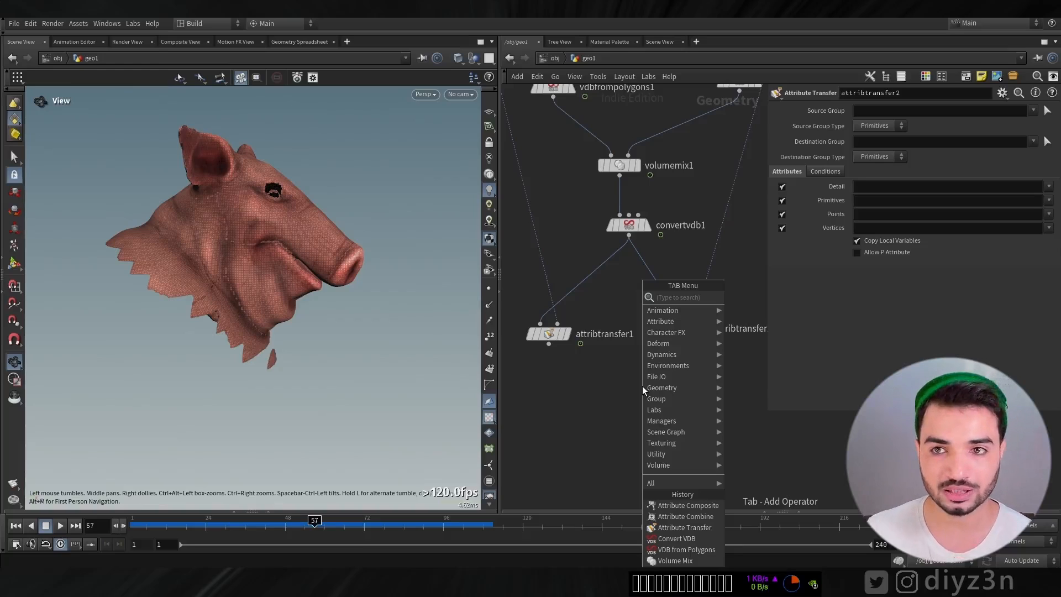
text(comb)
click(769, 309)
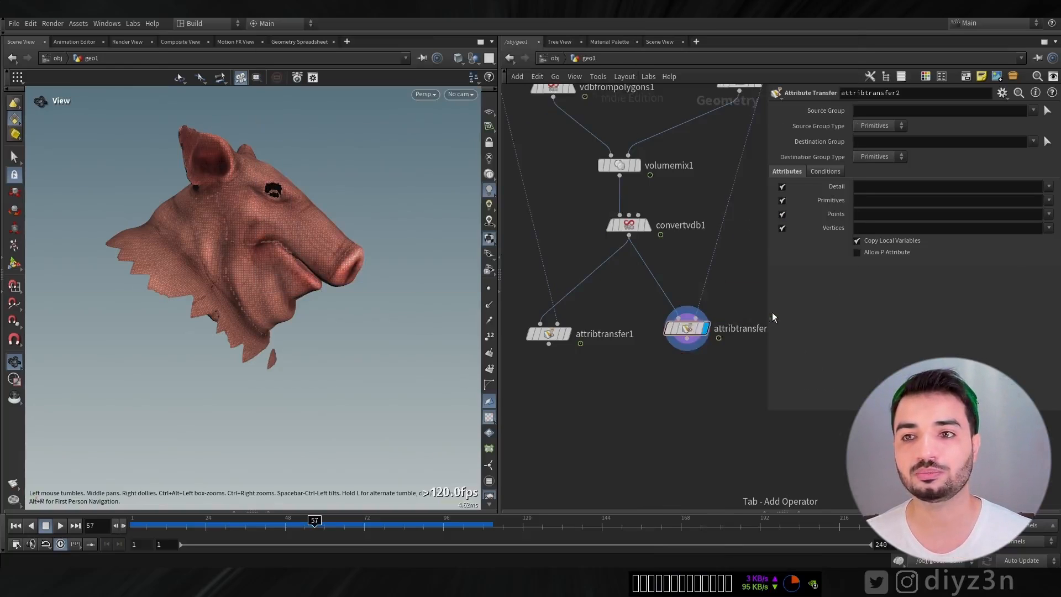
click(618, 406)
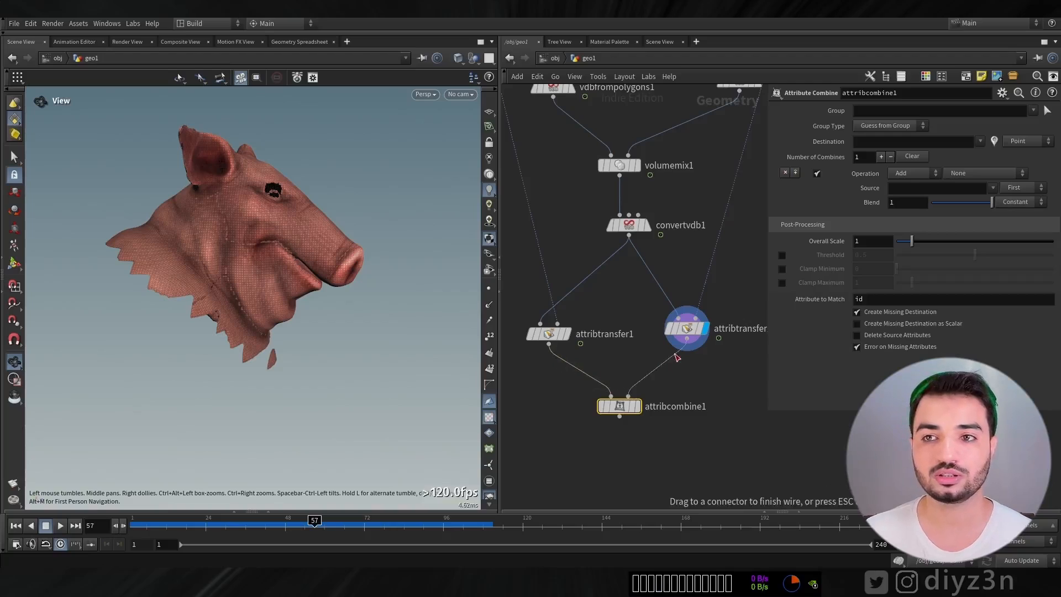
click(638, 407)
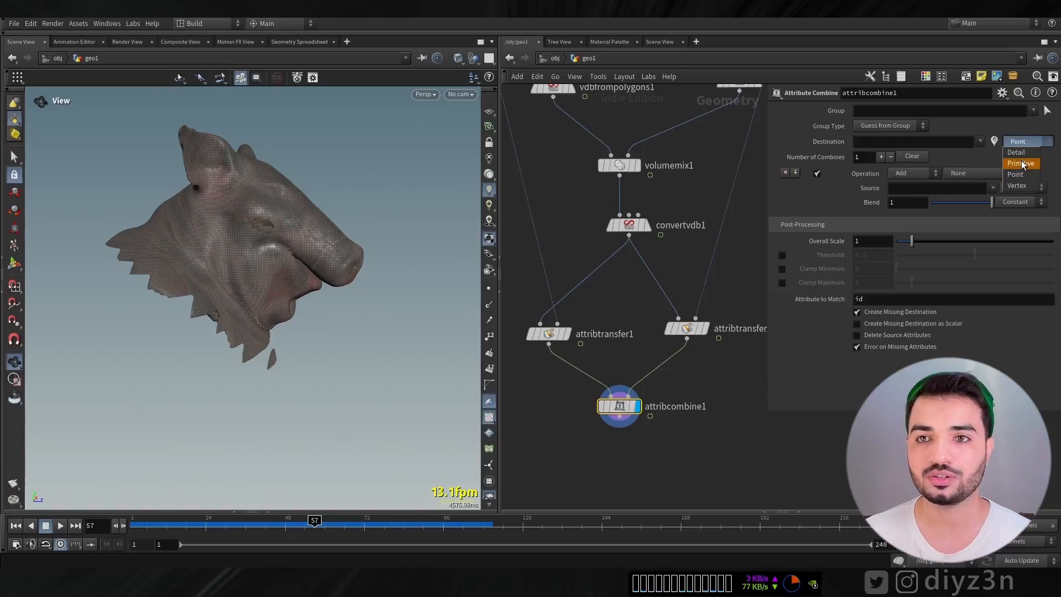
Set attribcombine1's destination to the vertex attribute uv with operation Copy and Blend 1, and scrub to check the result.
click(1019, 186)
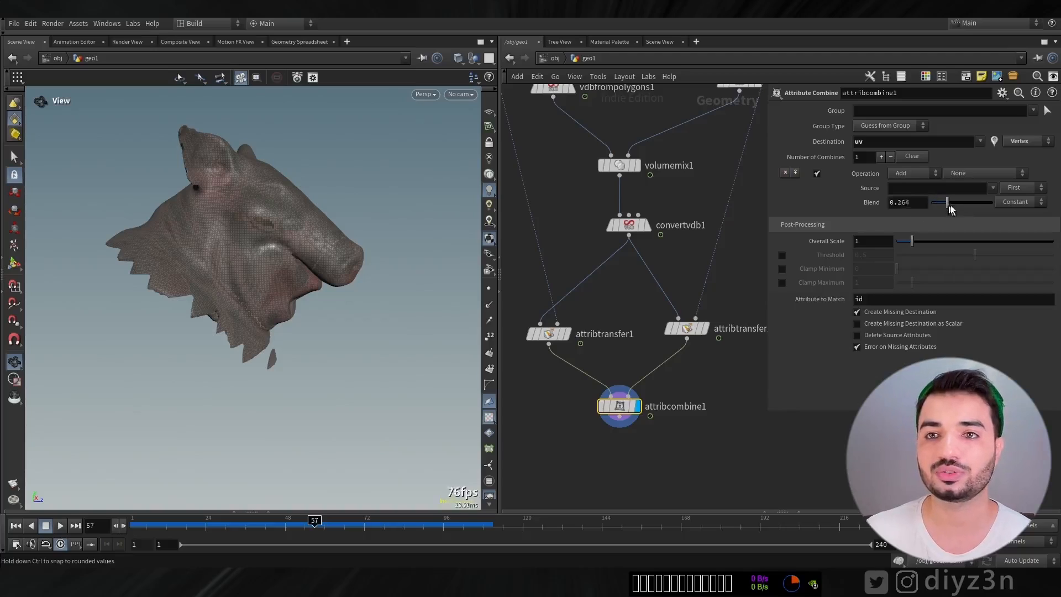
click(922, 180)
click(906, 171)
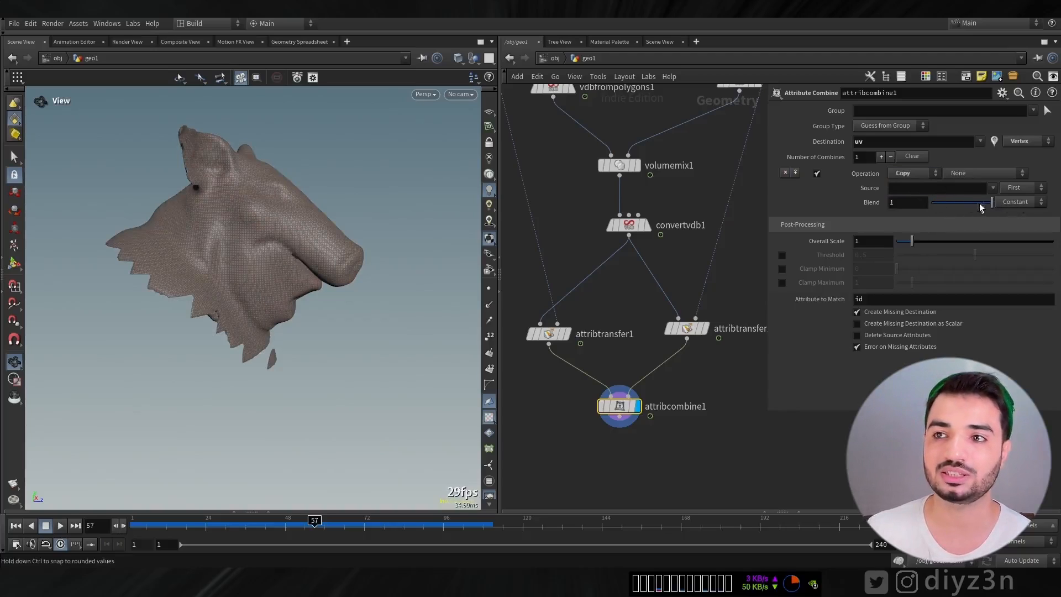
mouse_move(992, 203)
mouse_down()
mouse_move(939, 205)
mouse_move(995, 204)
mouse_up()
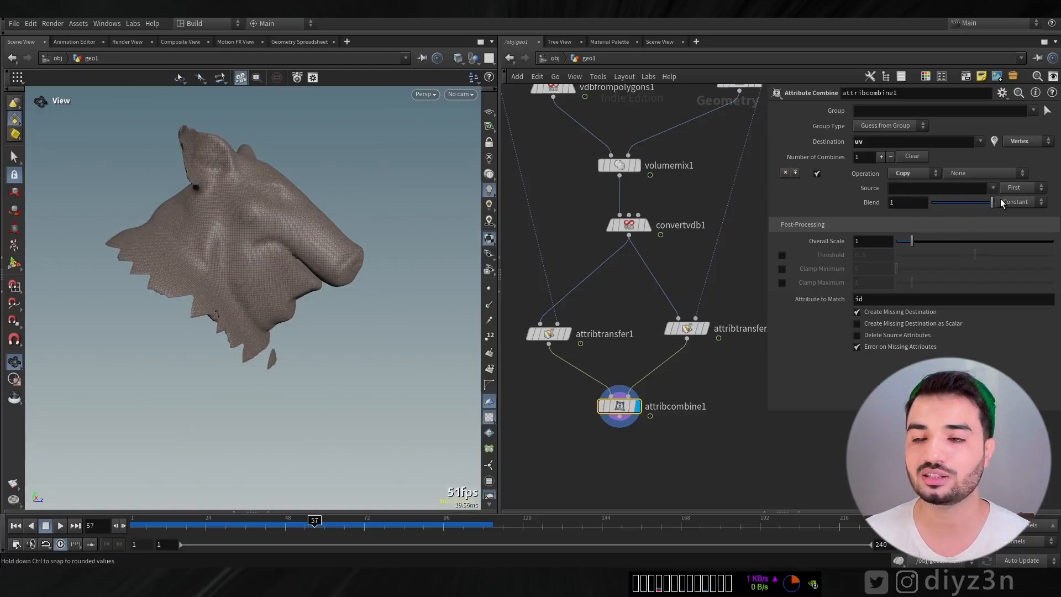
click(325, 524)
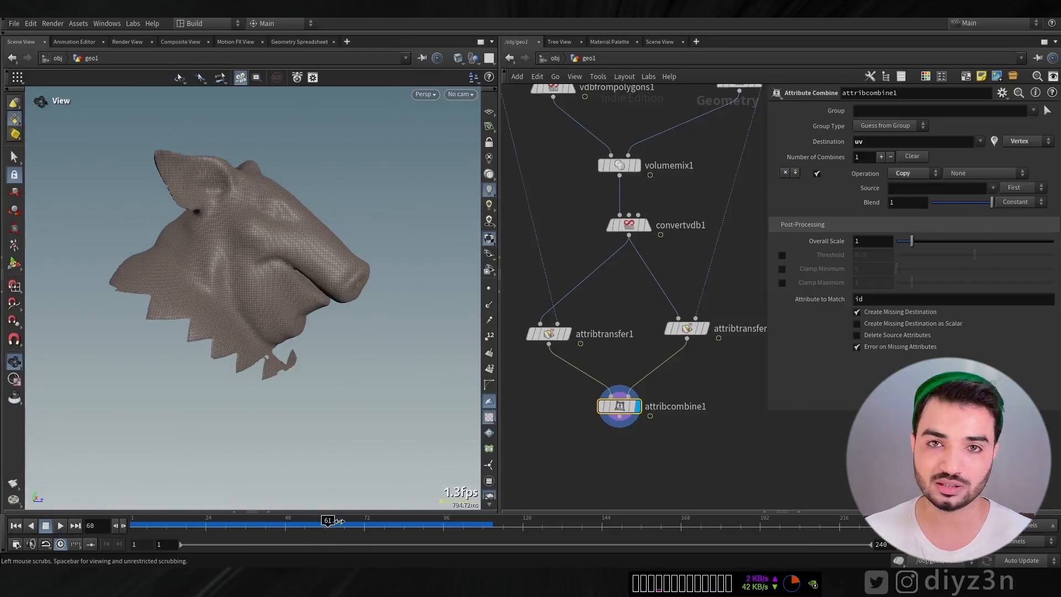
middle_drag(649, 442, 651, 396)
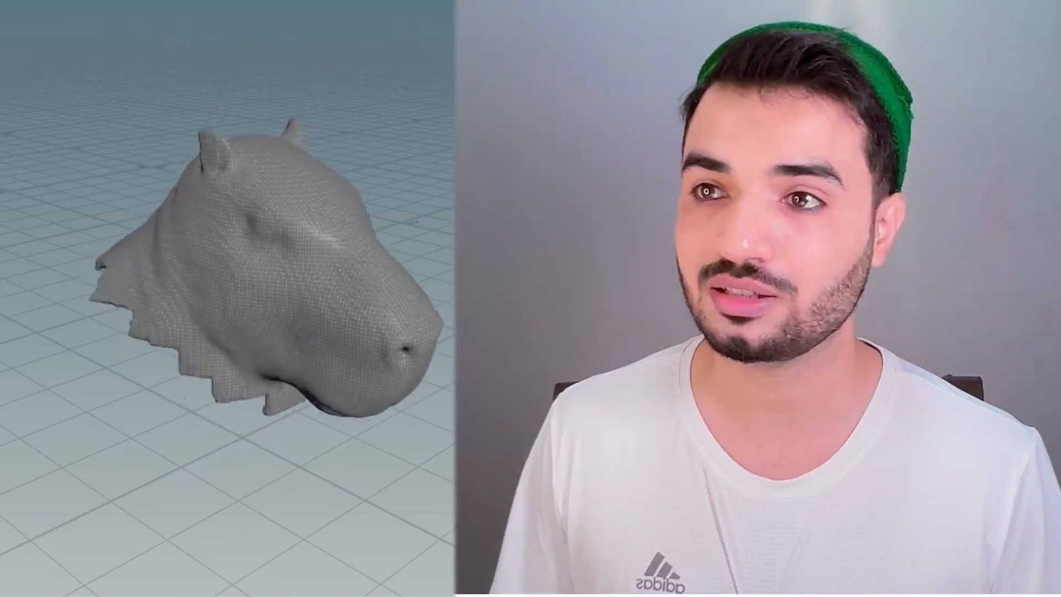